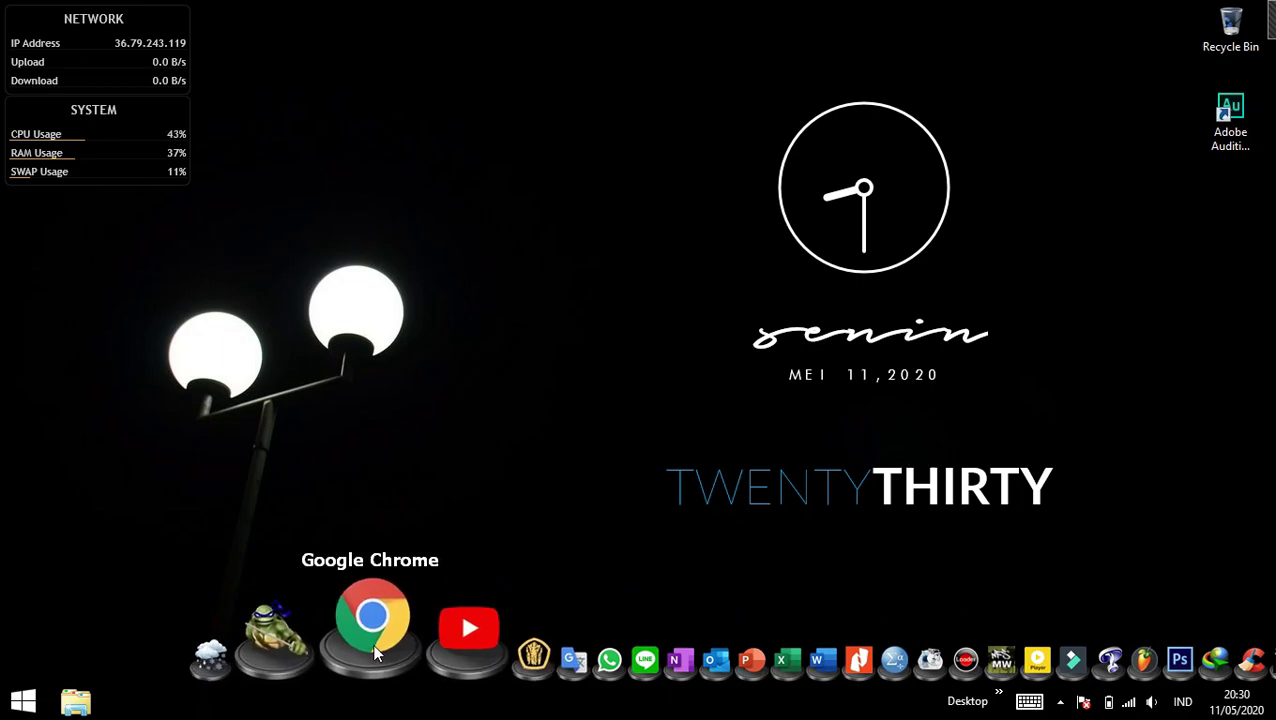
left_click(375, 652)
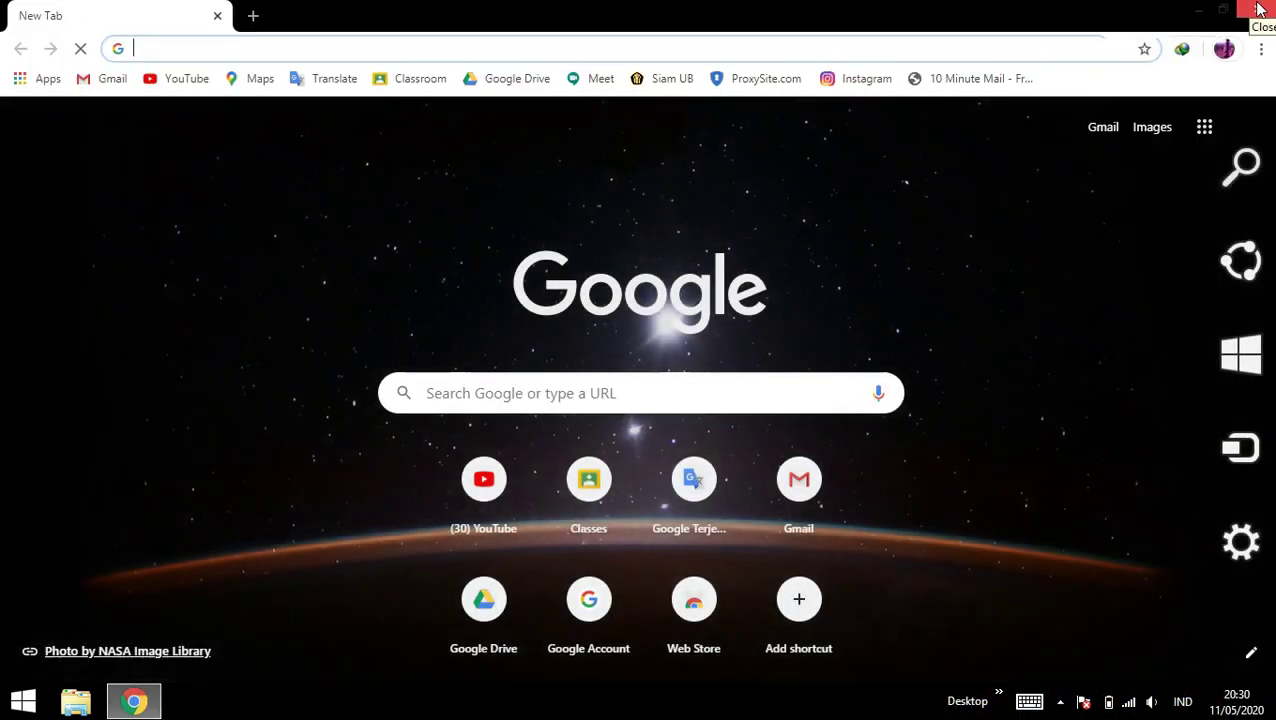
left_click(1262, 9)
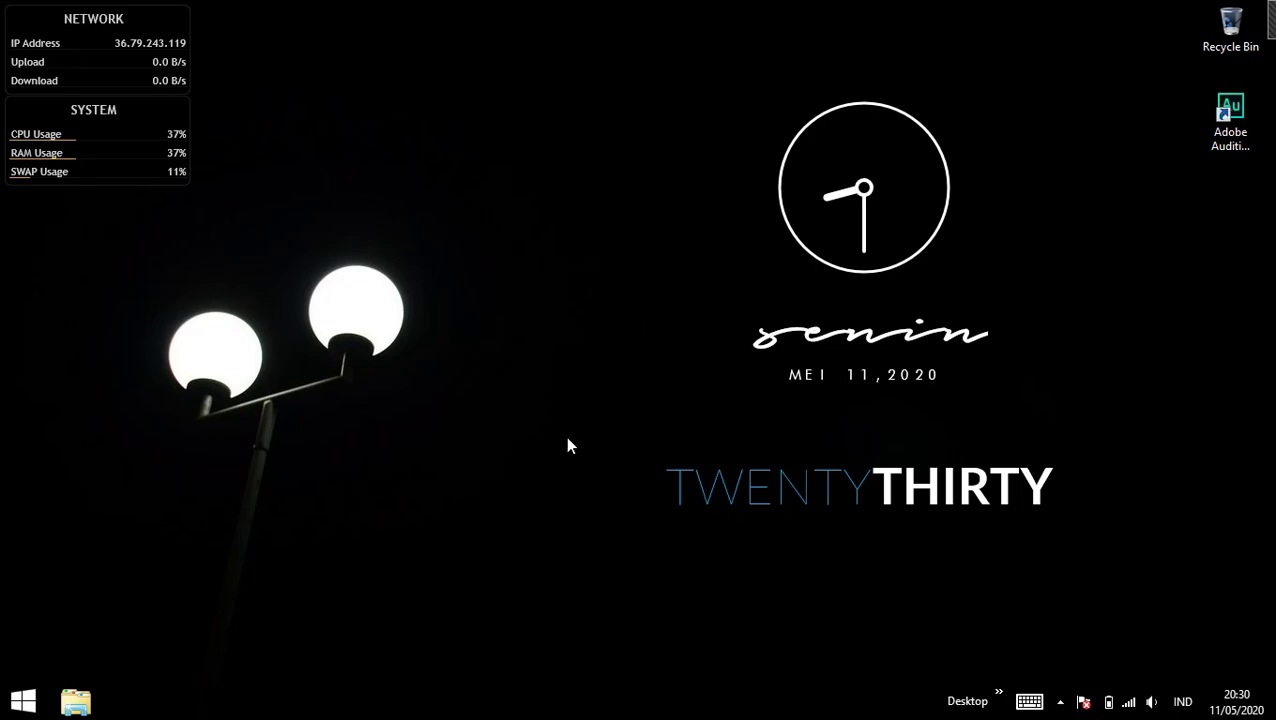
mouse_move(598, 690)
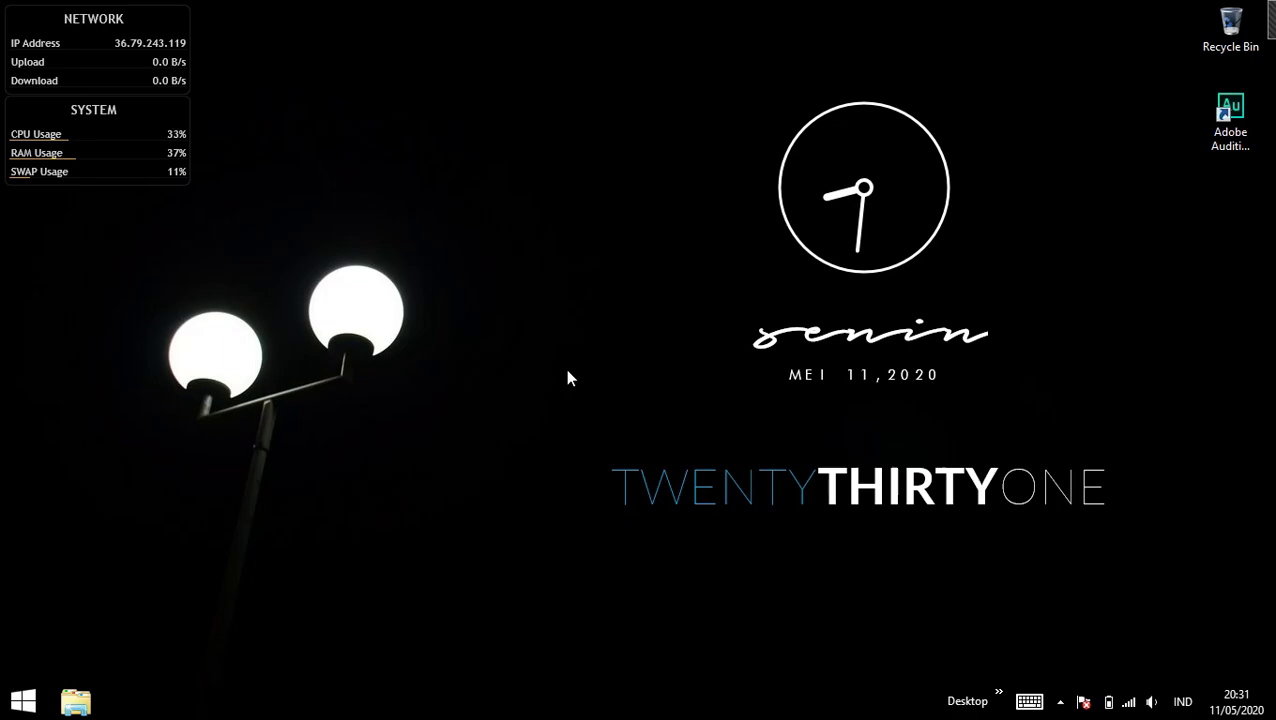
Search the web for "download objectdock" in Google Chrome, and close the browser.
mouse_move(353, 692)
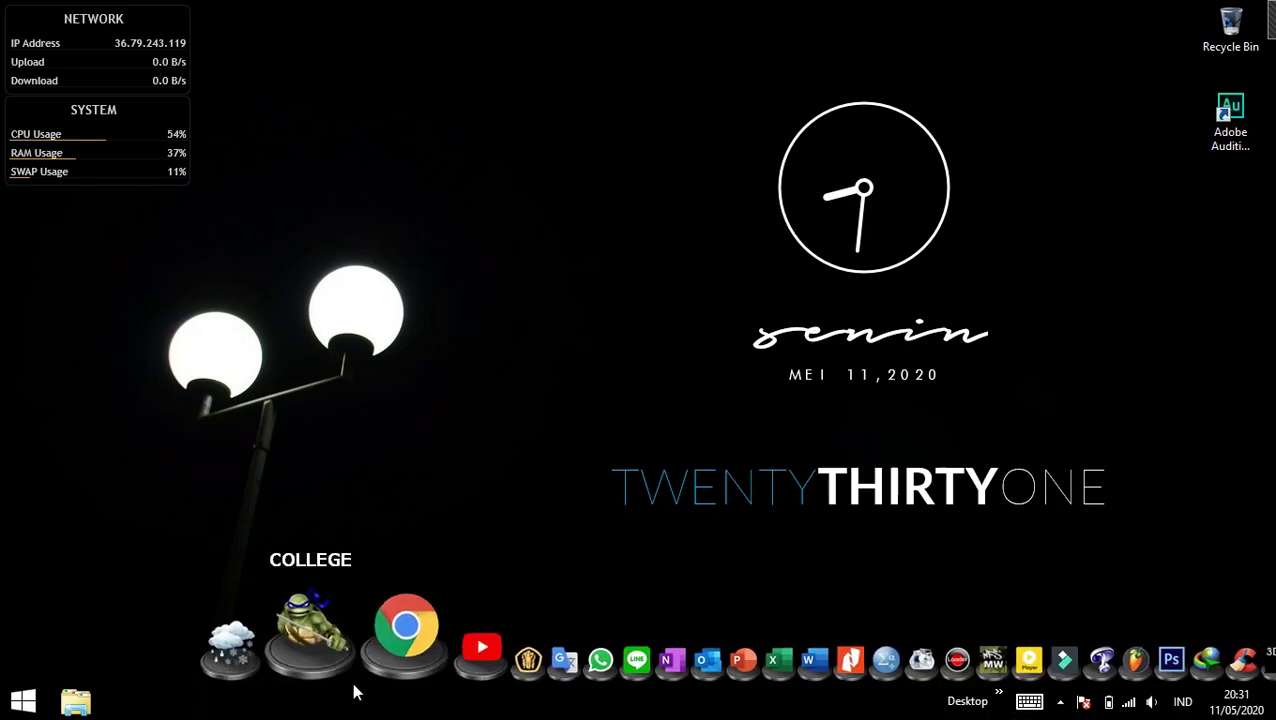
left_click(354, 612)
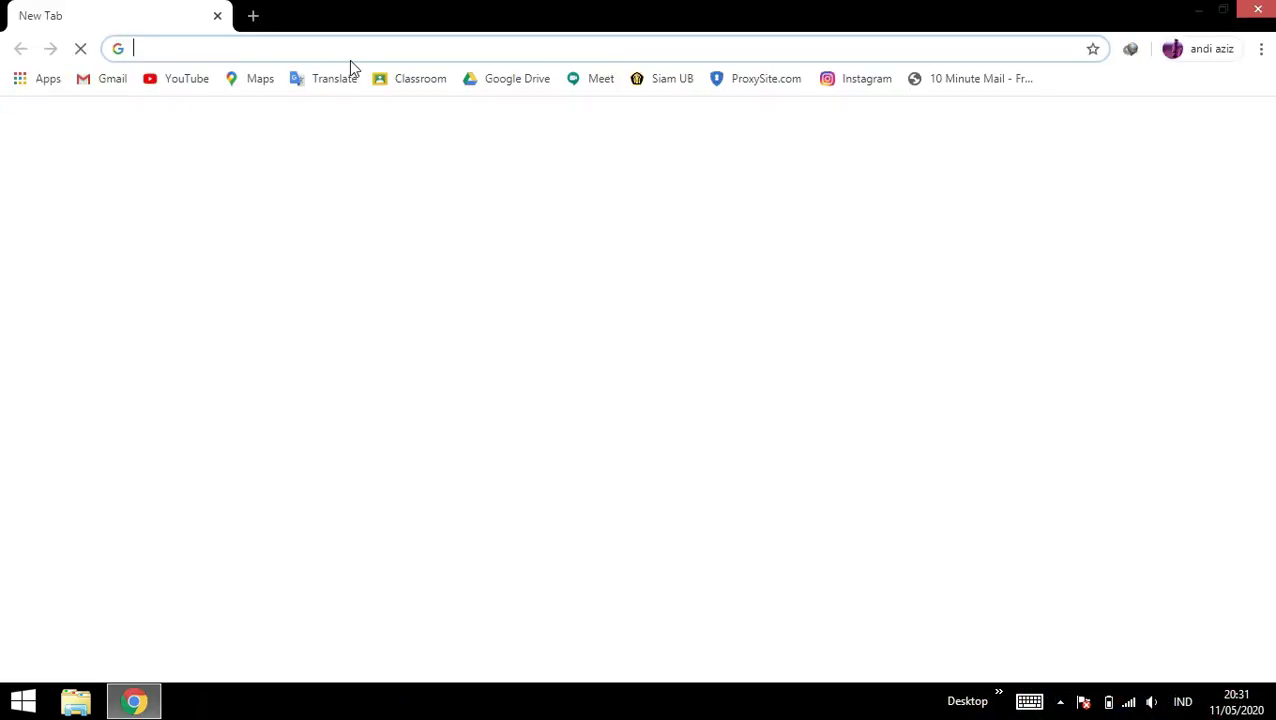
type("download obj")
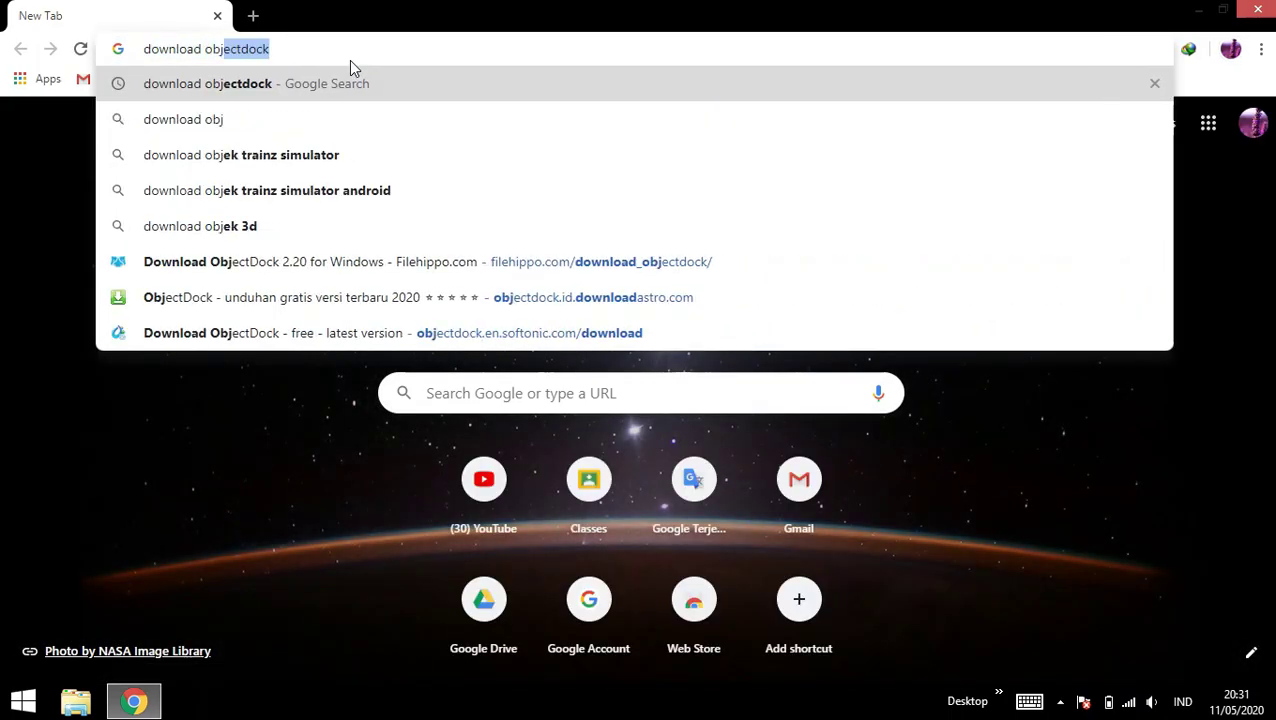
key("Return")
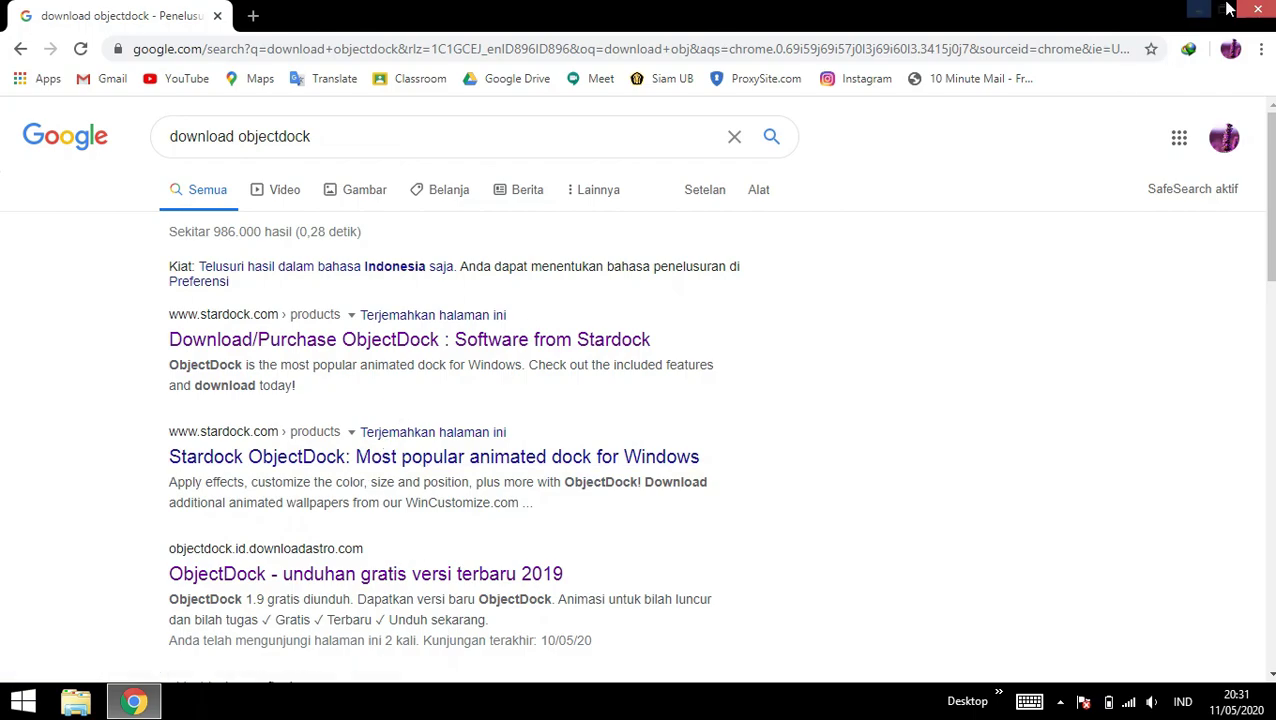
left_click(1257, 9)
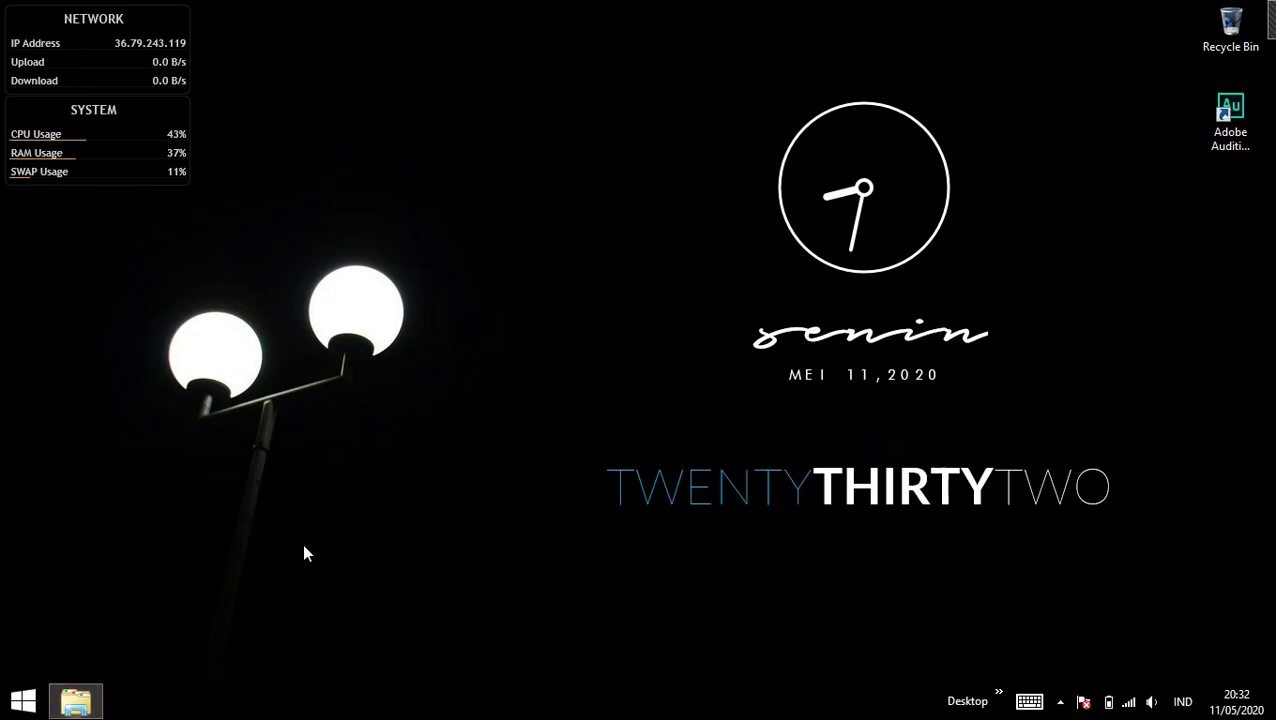
Open the OBJECT DOCK folder inside PROGRAM on the BRAVE KID FILES (E:) drive in File Explorer.
key("super+e")
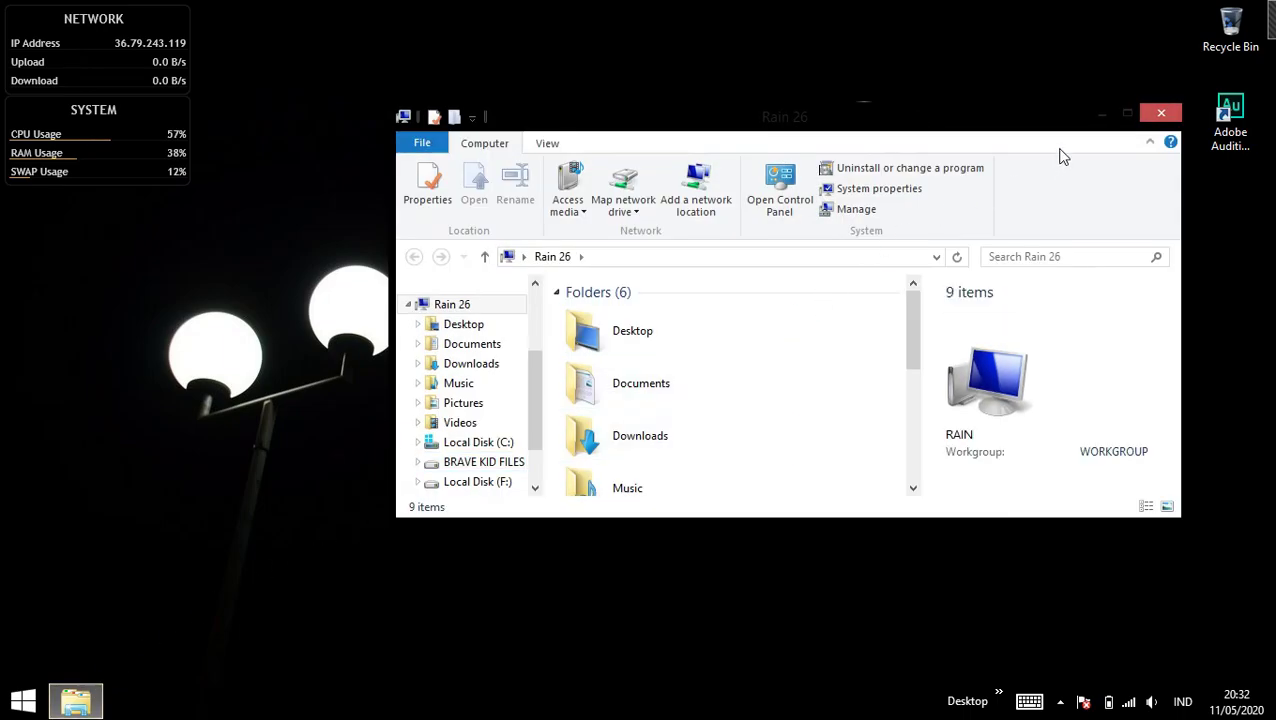
left_click(1131, 112)
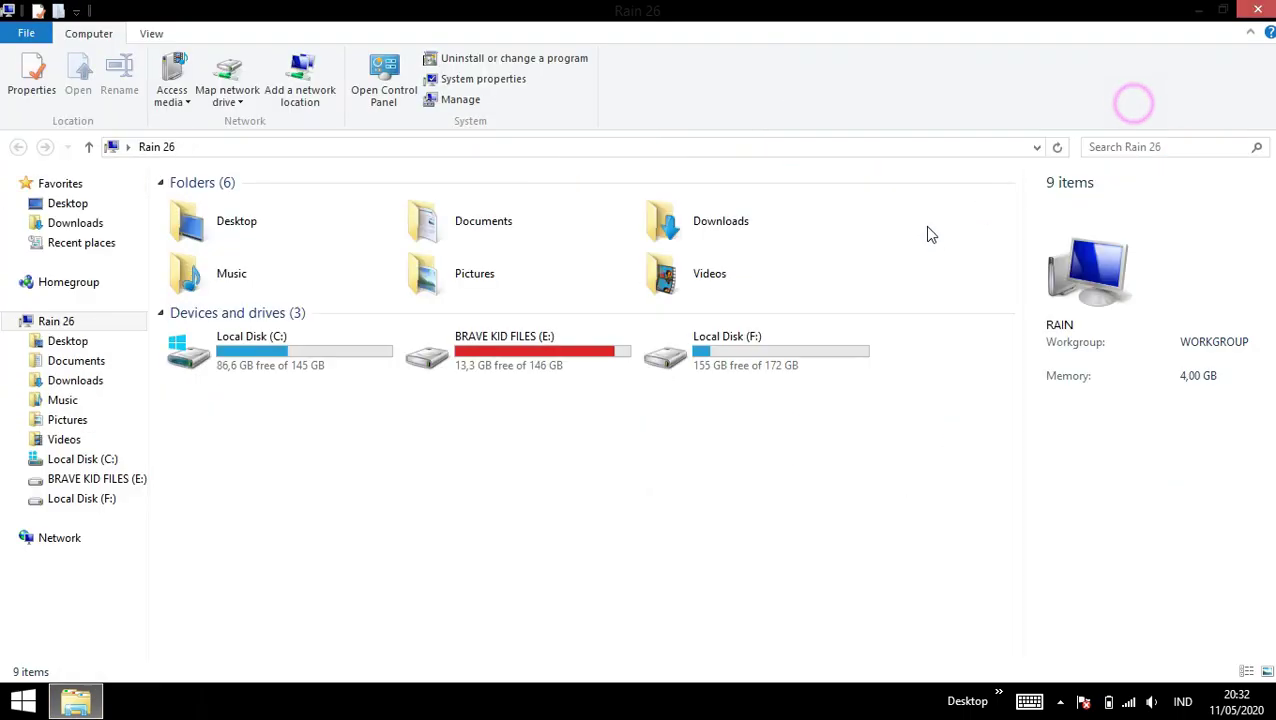
left_click(729, 363)
double_click(520, 364)
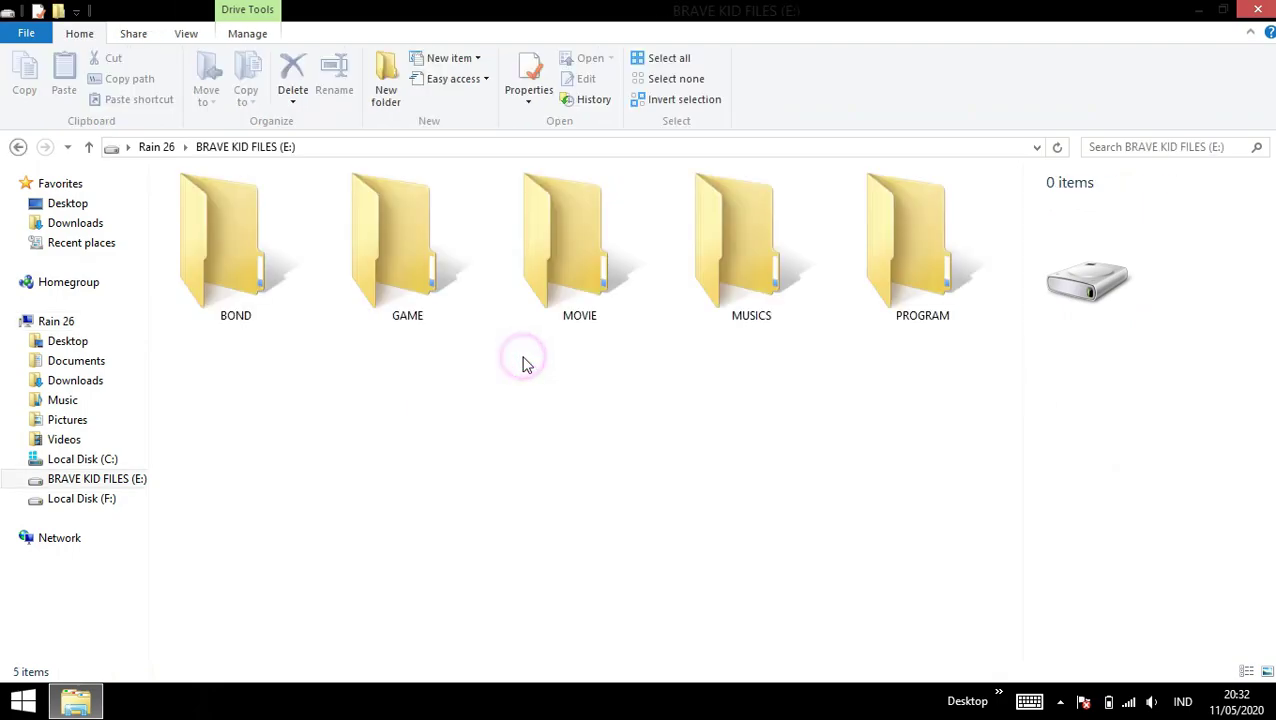
double_click(888, 262)
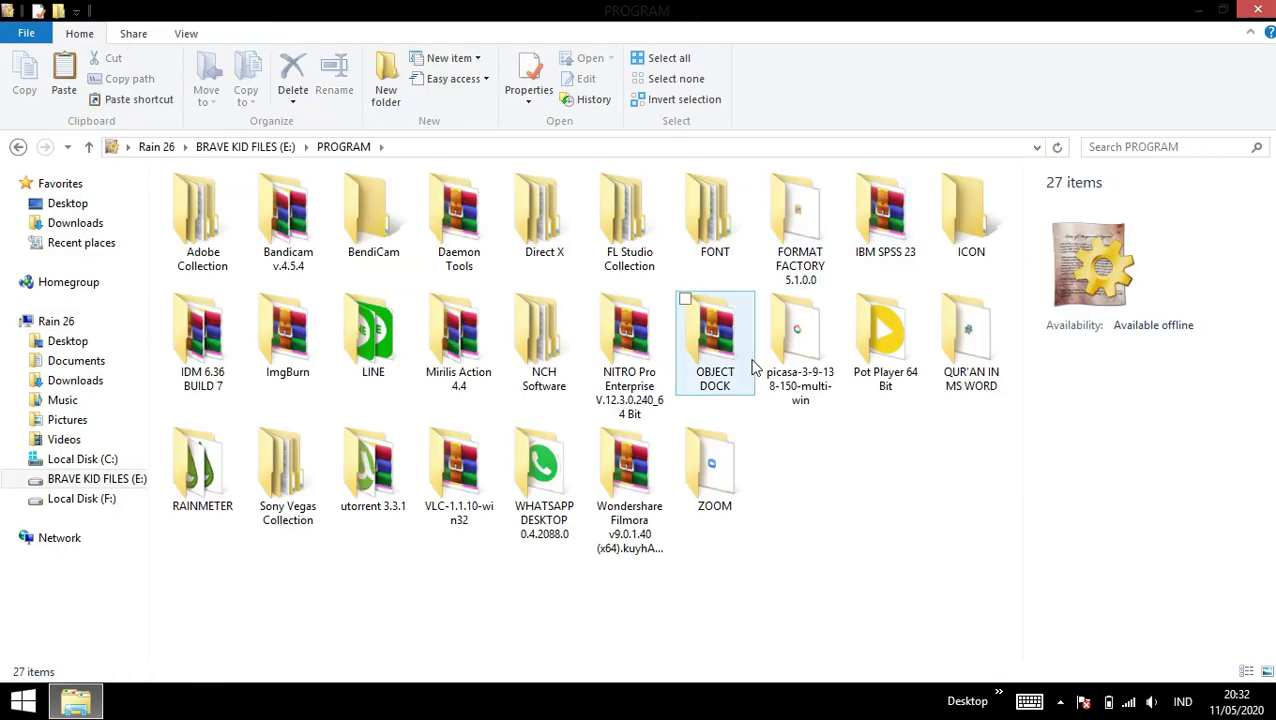
double_click(714, 345)
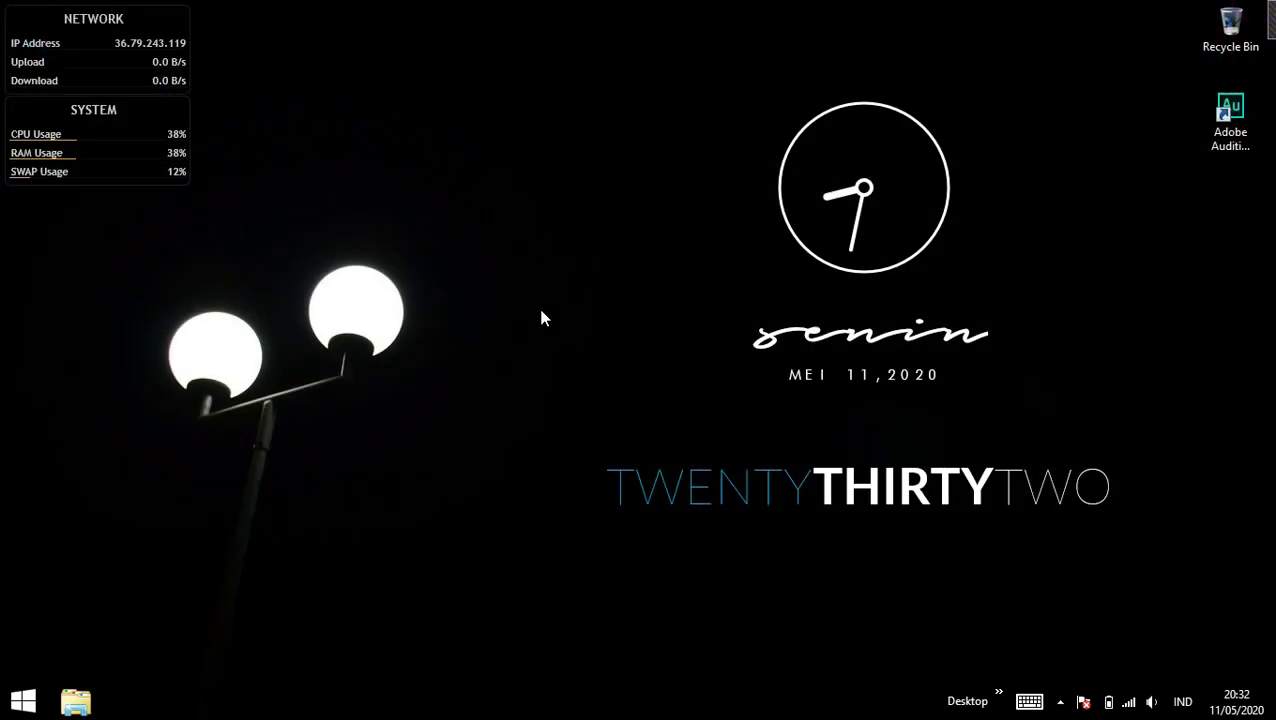
Open the Control Panel's list of installed programs for uninstalling or changing.
mouse_move(641, 668)
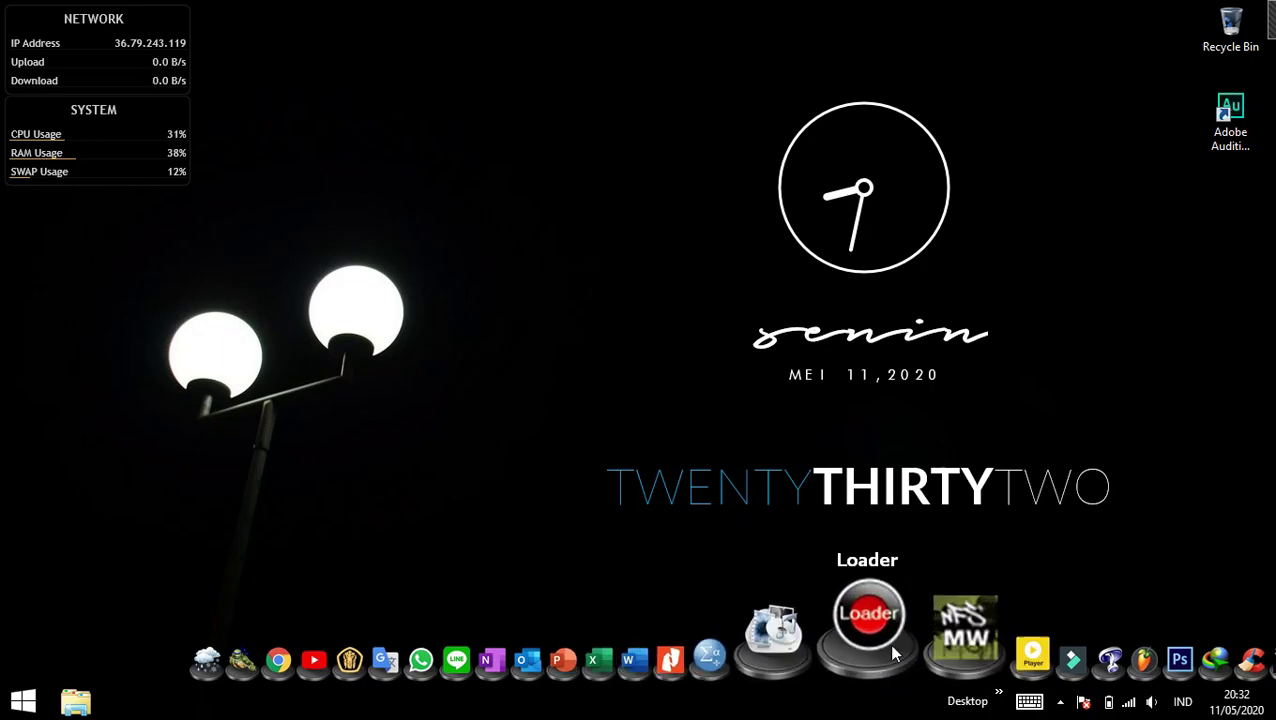
left_click(997, 704)
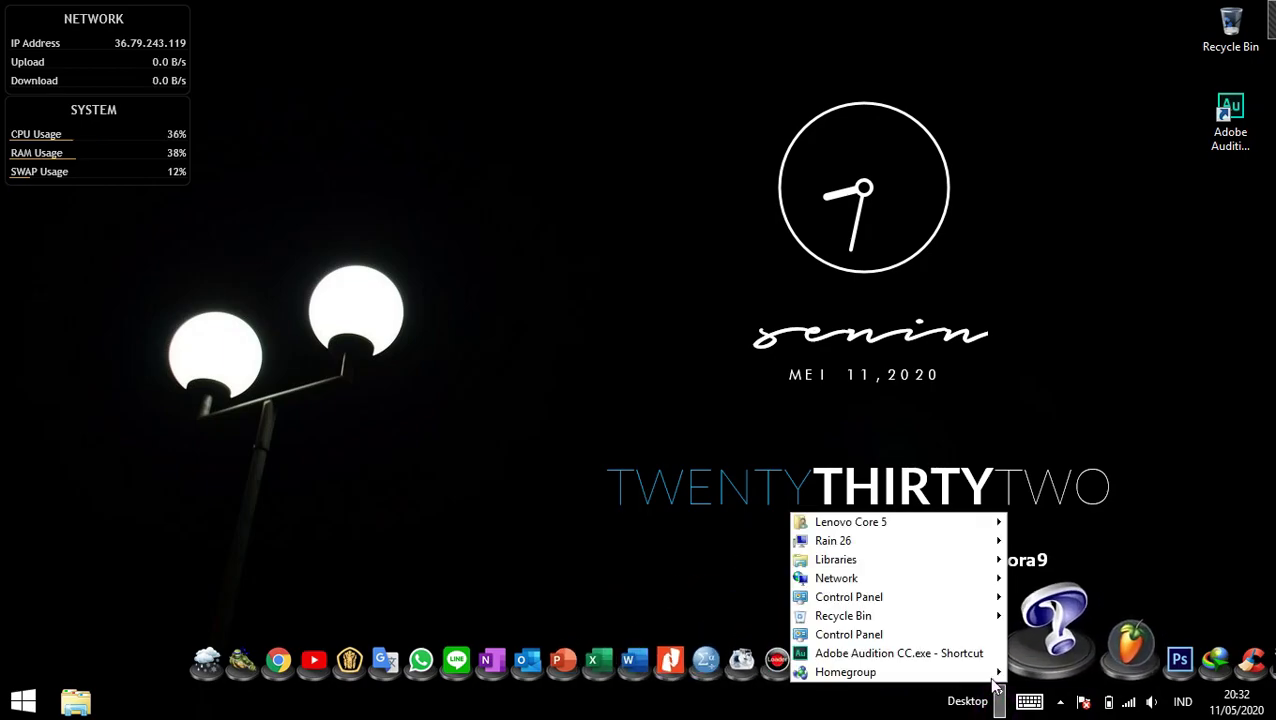
left_click(897, 633)
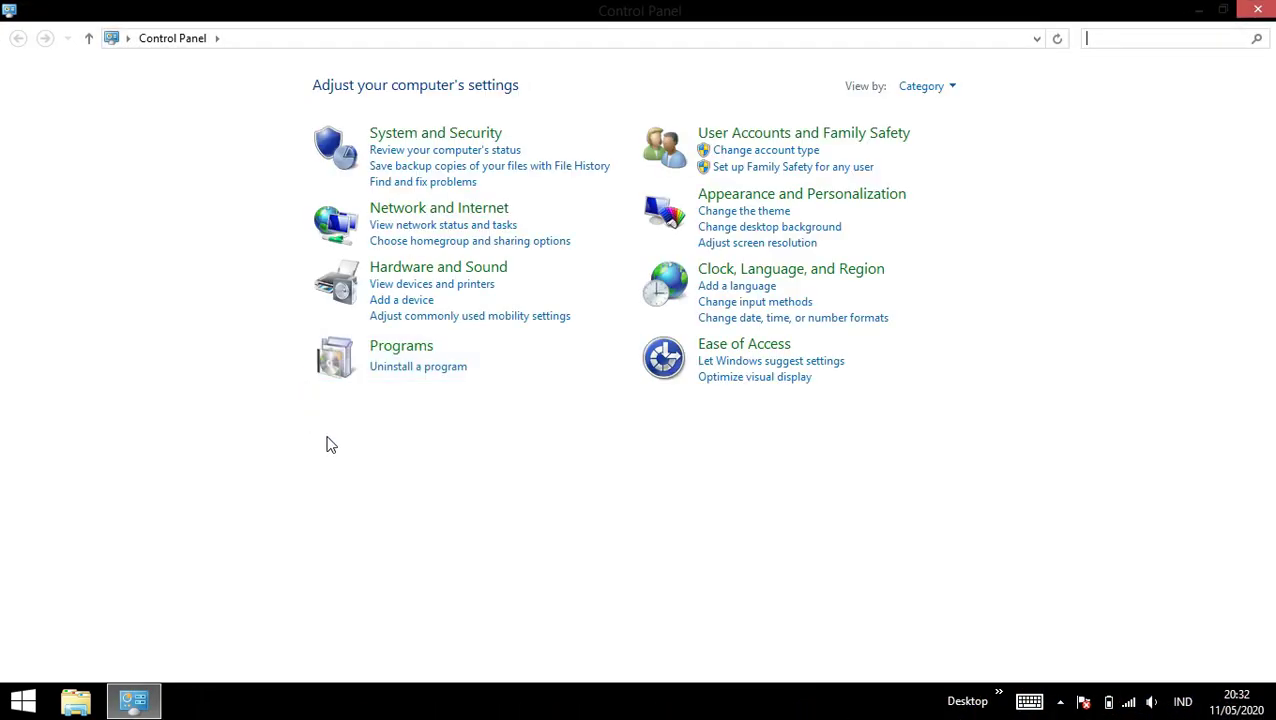
left_click(418, 369)
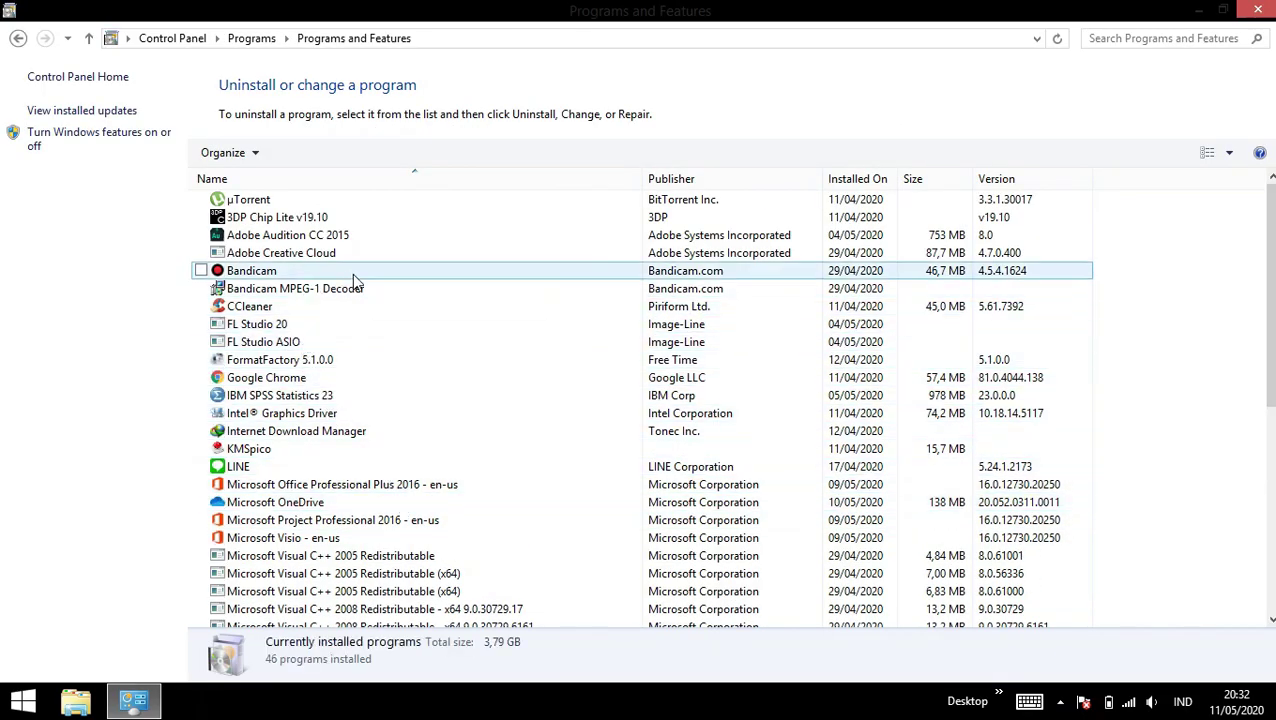
Uninstall ObjectDock Free through its maintenance wizard and close Programs and Features.
scroll(420, 500, "down", 5)
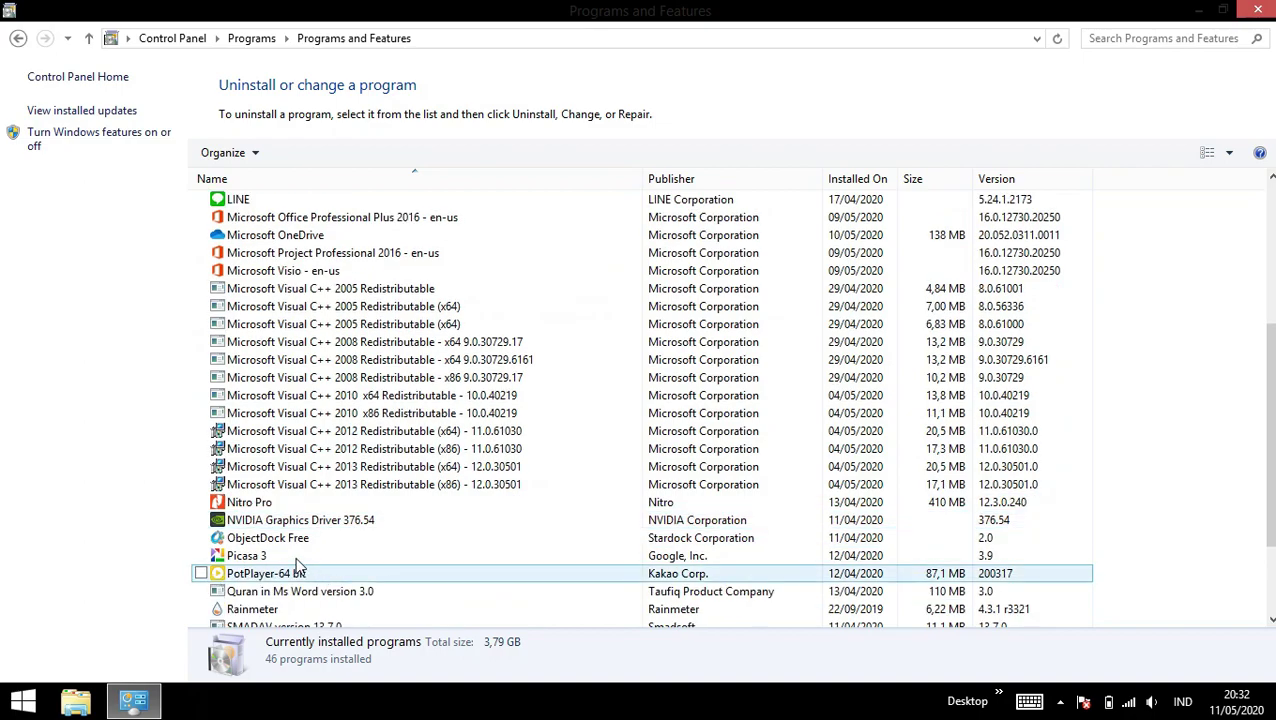
left_click(294, 540)
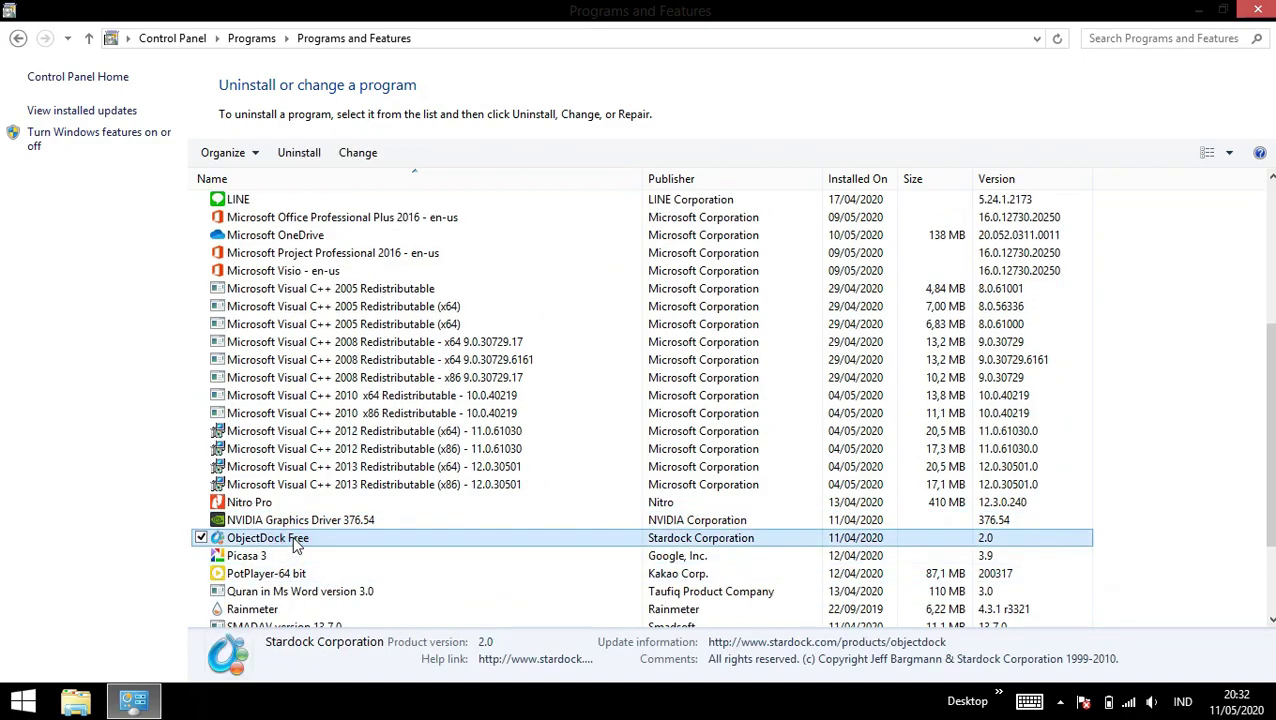
left_click(300, 153)
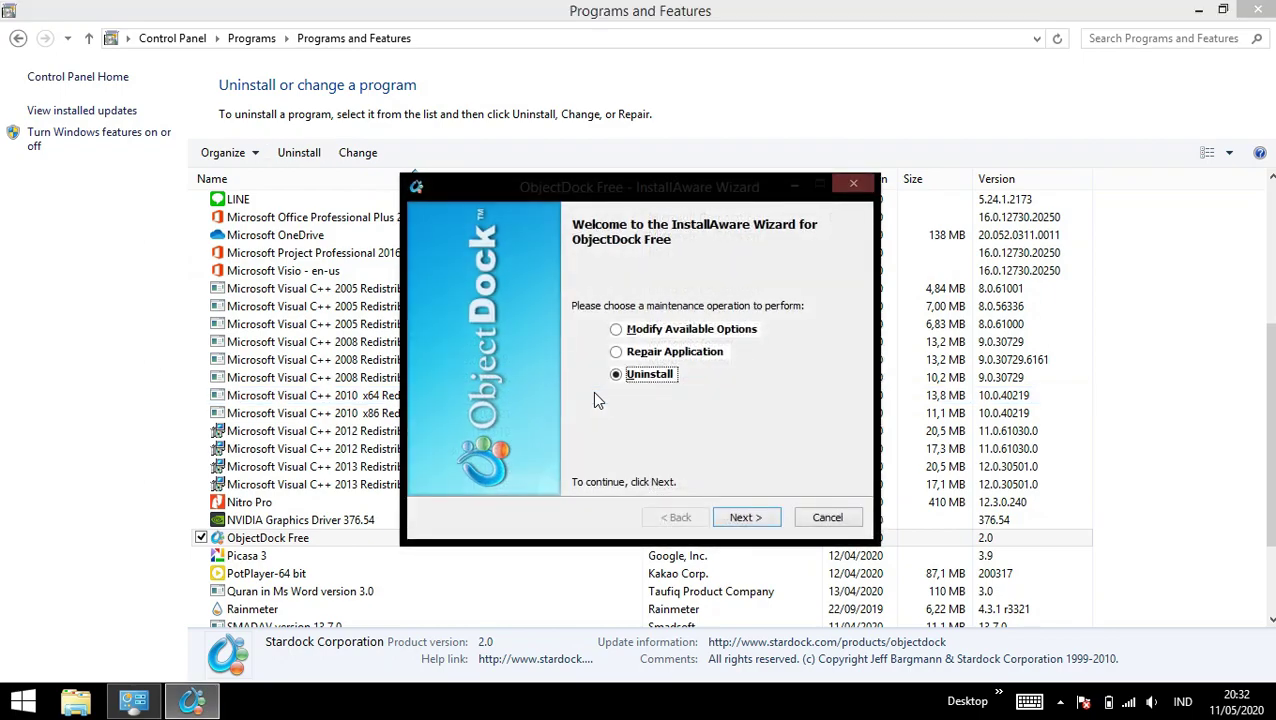
left_click(748, 517)
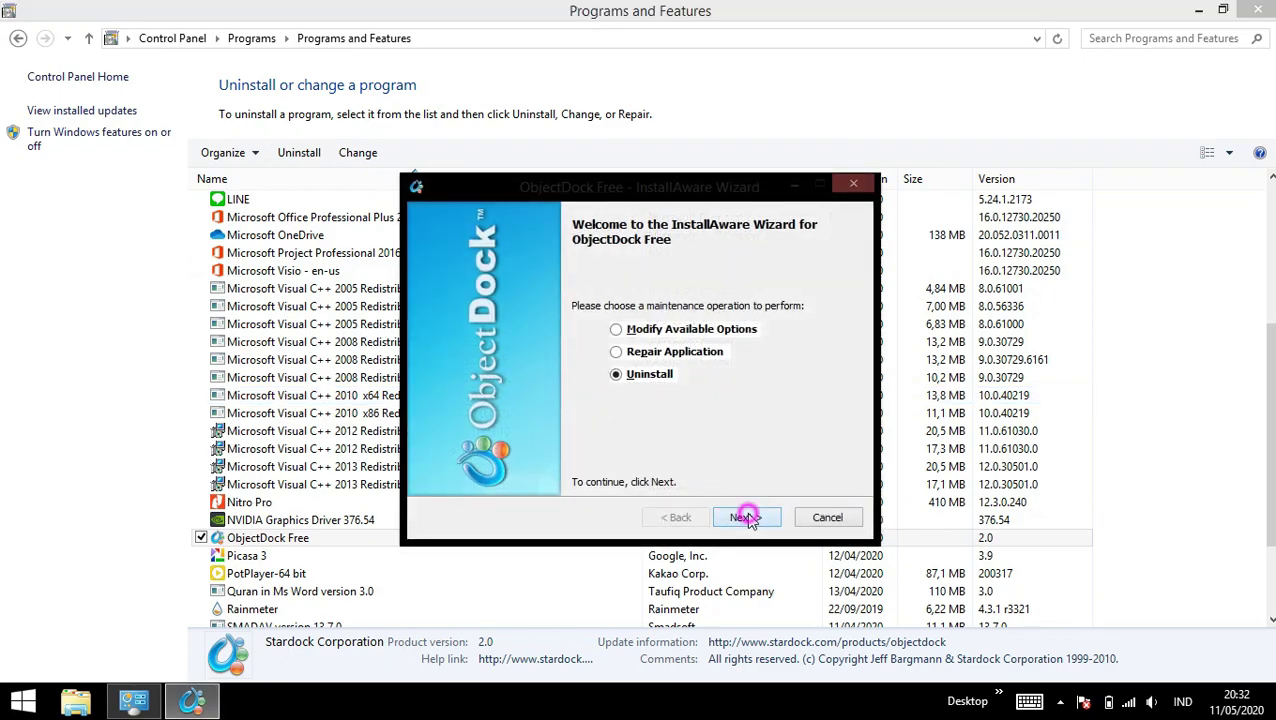
left_click(747, 517)
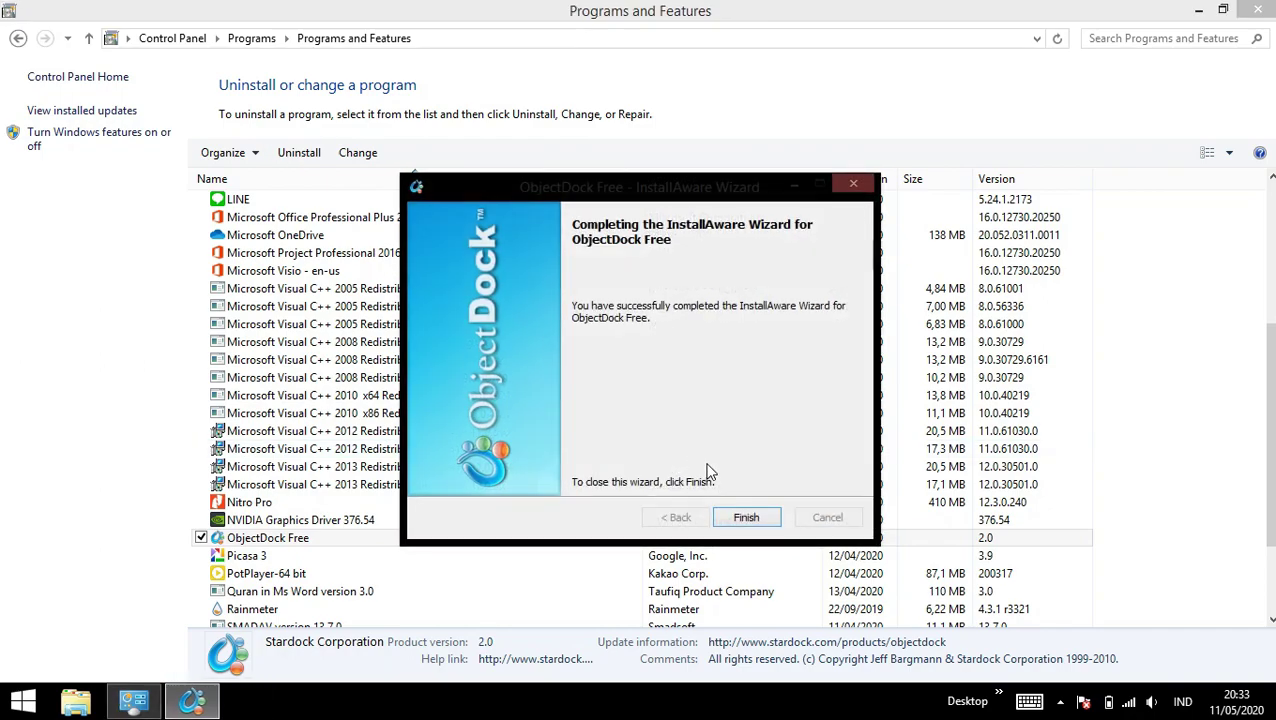
left_click(746, 517)
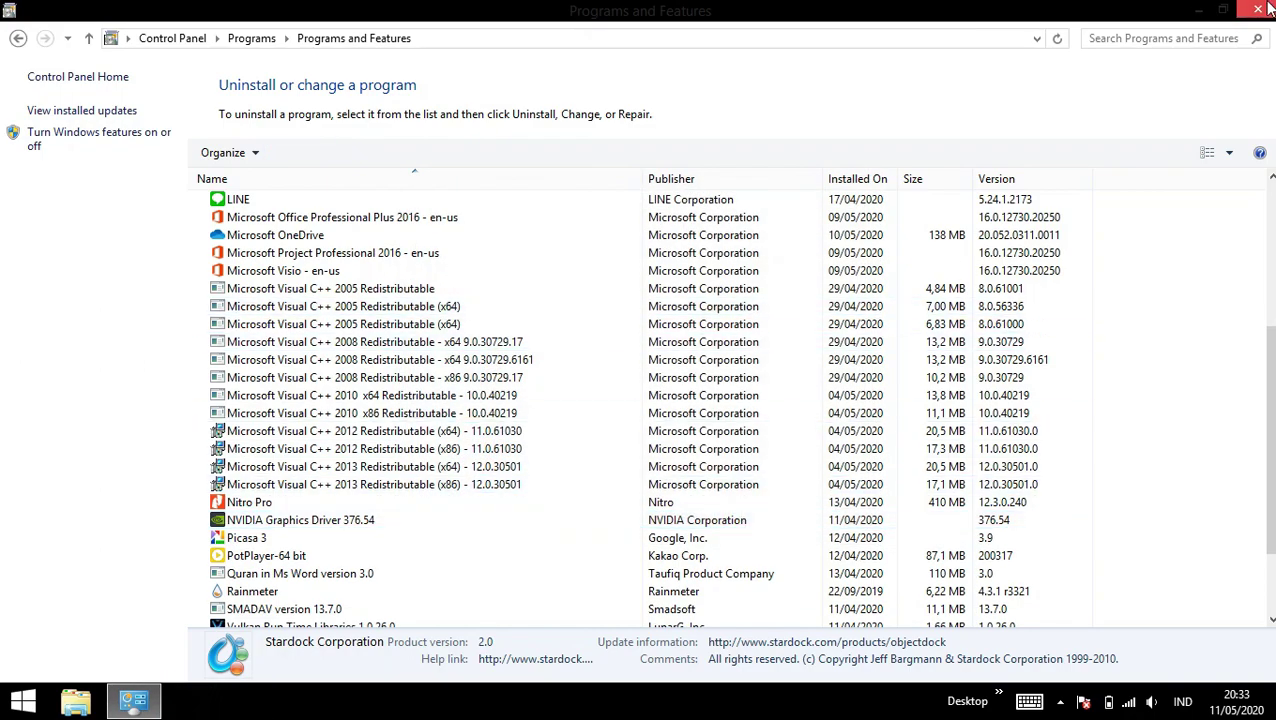
left_click(1270, 8)
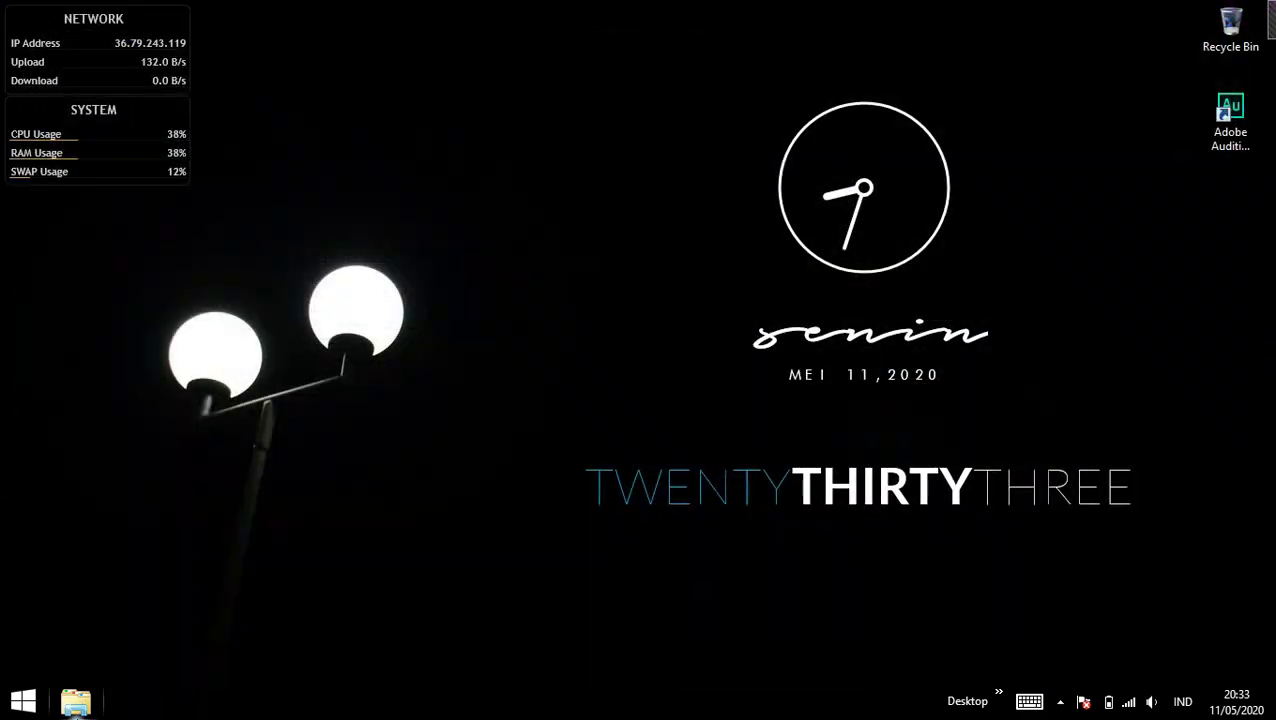
Open the ObjectDock2_free.rar archive from the PROGRAM\OBJECT DOCK folder on the BRAVE KID FILES (E:) drive.
left_click(75, 700)
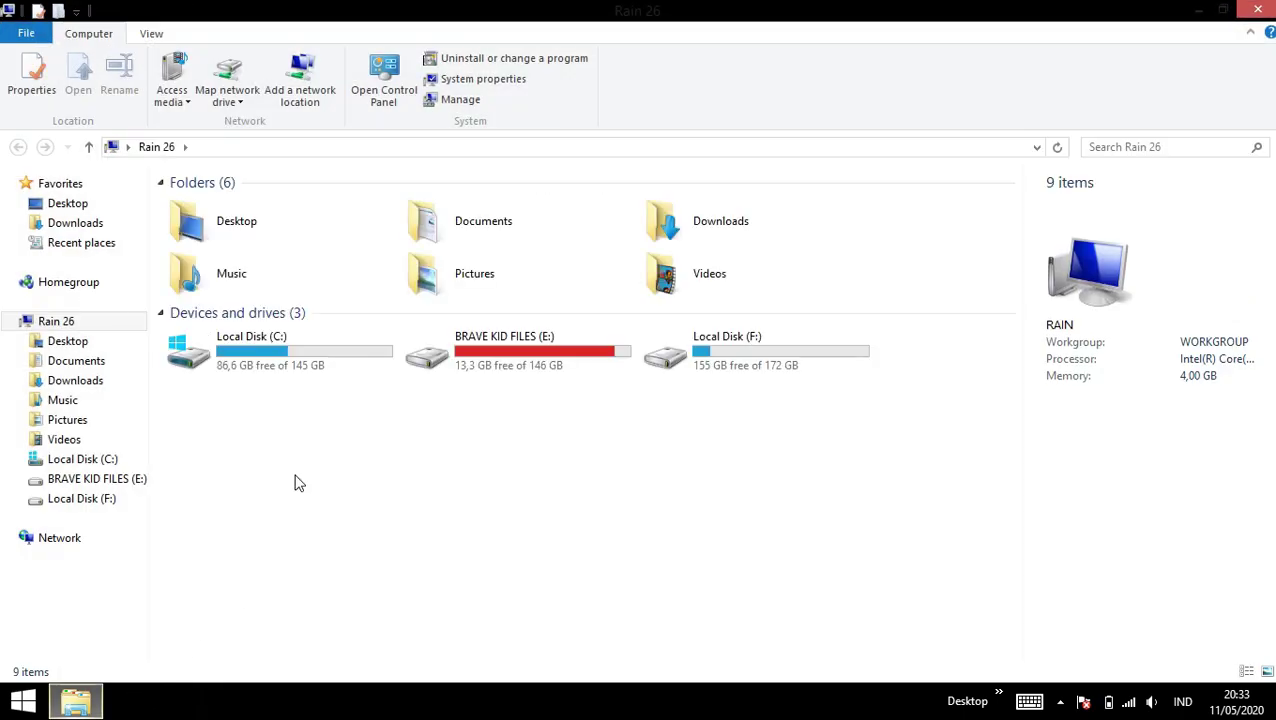
double_click(538, 368)
double_click(930, 242)
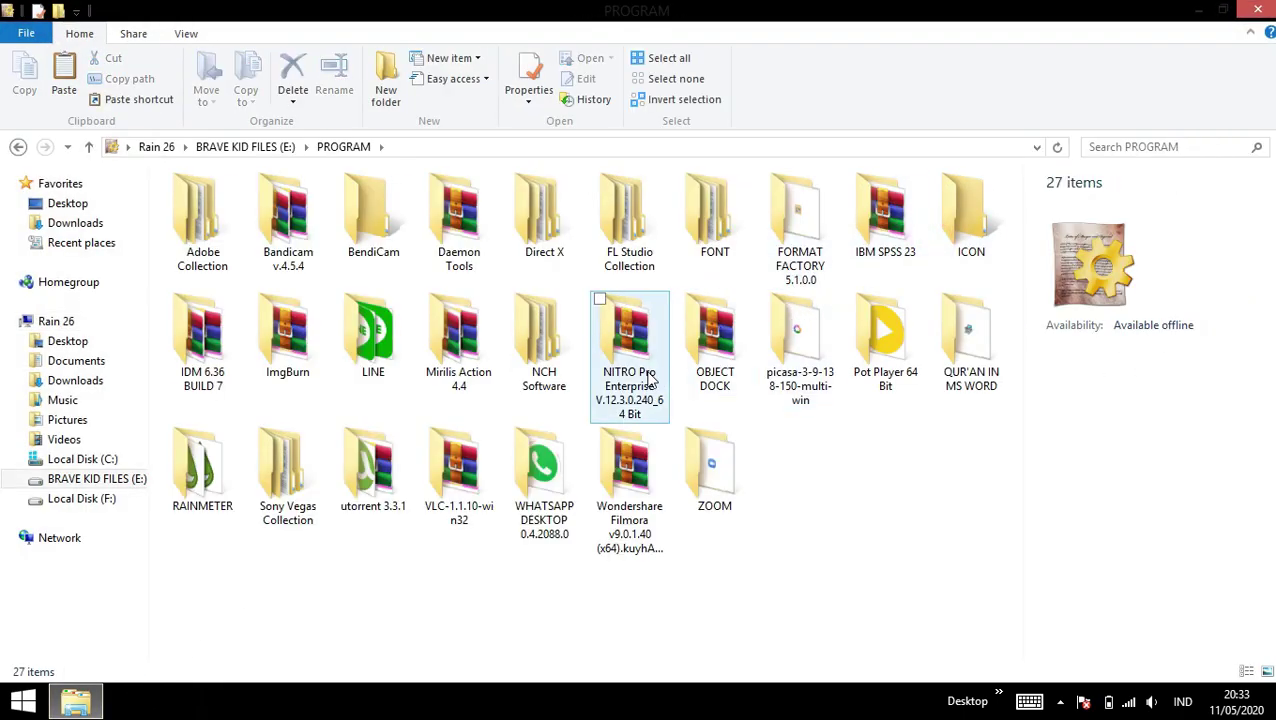
double_click(716, 335)
left_click(190, 234)
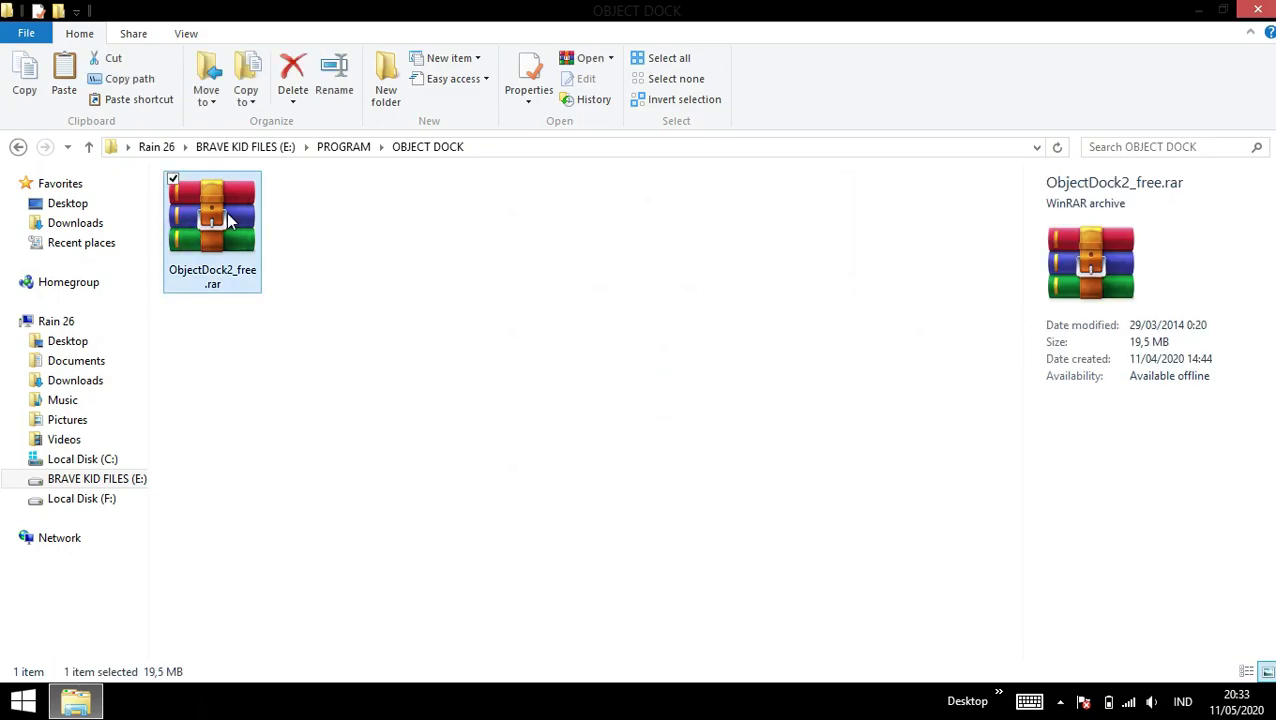
double_click(226, 214)
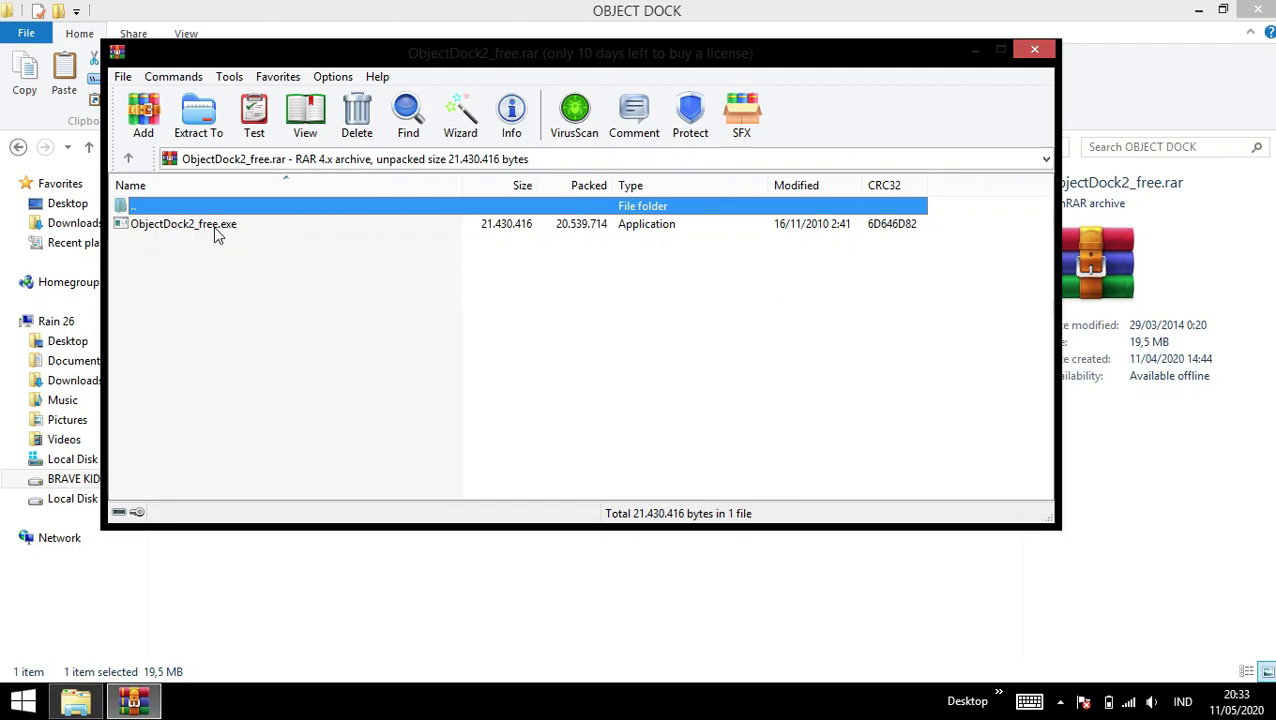
Launch the ObjectDock2_free.exe installer from within the archive.
left_click(213, 226)
right_click(213, 226)
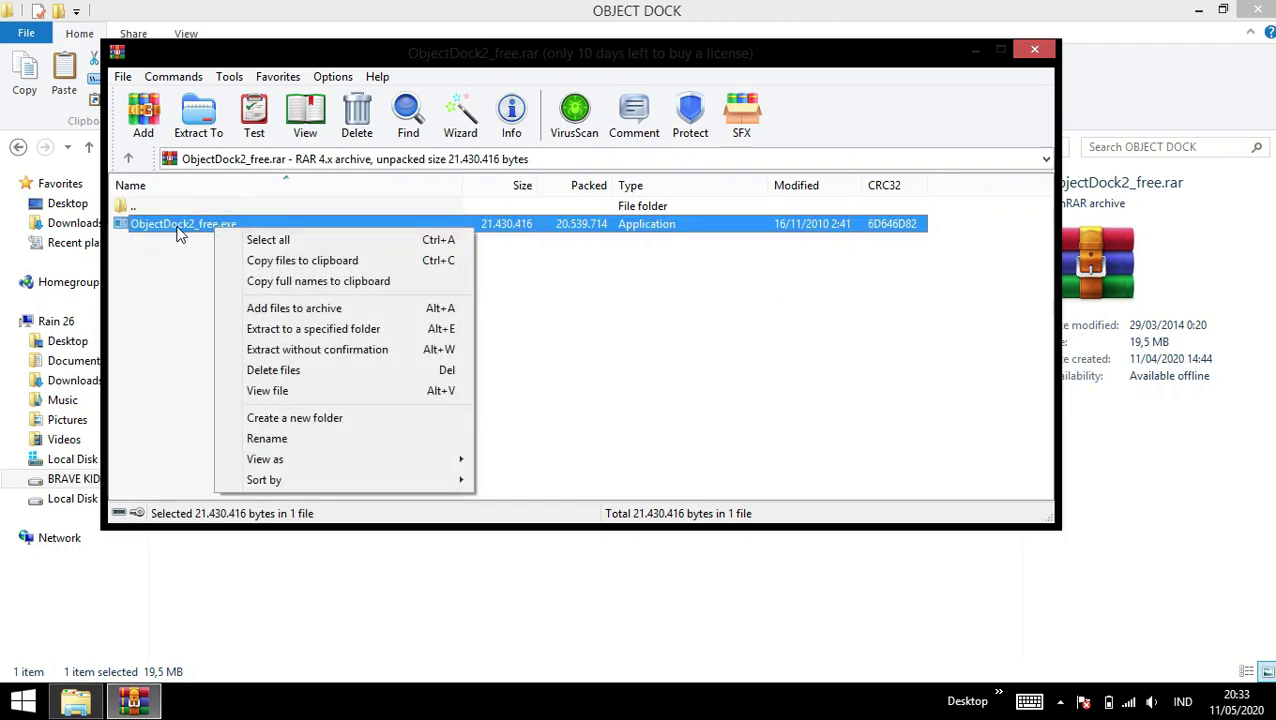
left_click(177, 230)
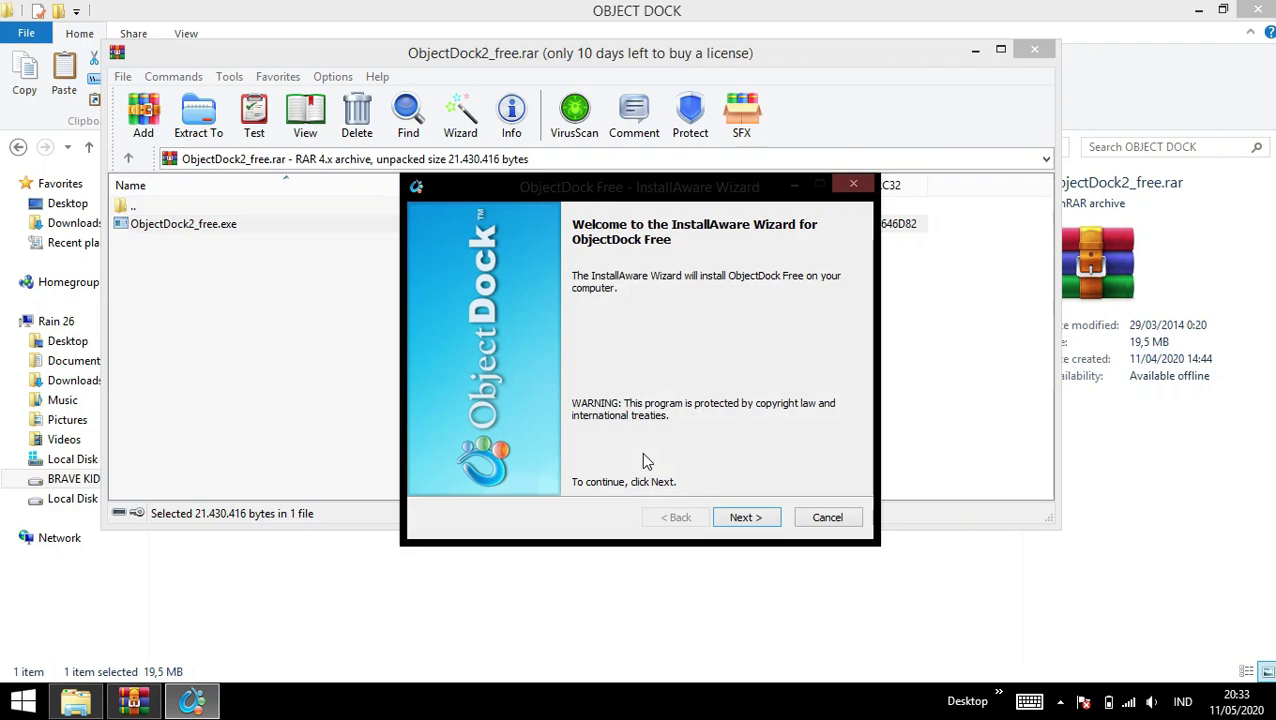
Accept the license agreement and install ObjectDock Free to the default folder C:\Program Files (x86)\Stardock\ObjectDockFree.
left_click(743, 518)
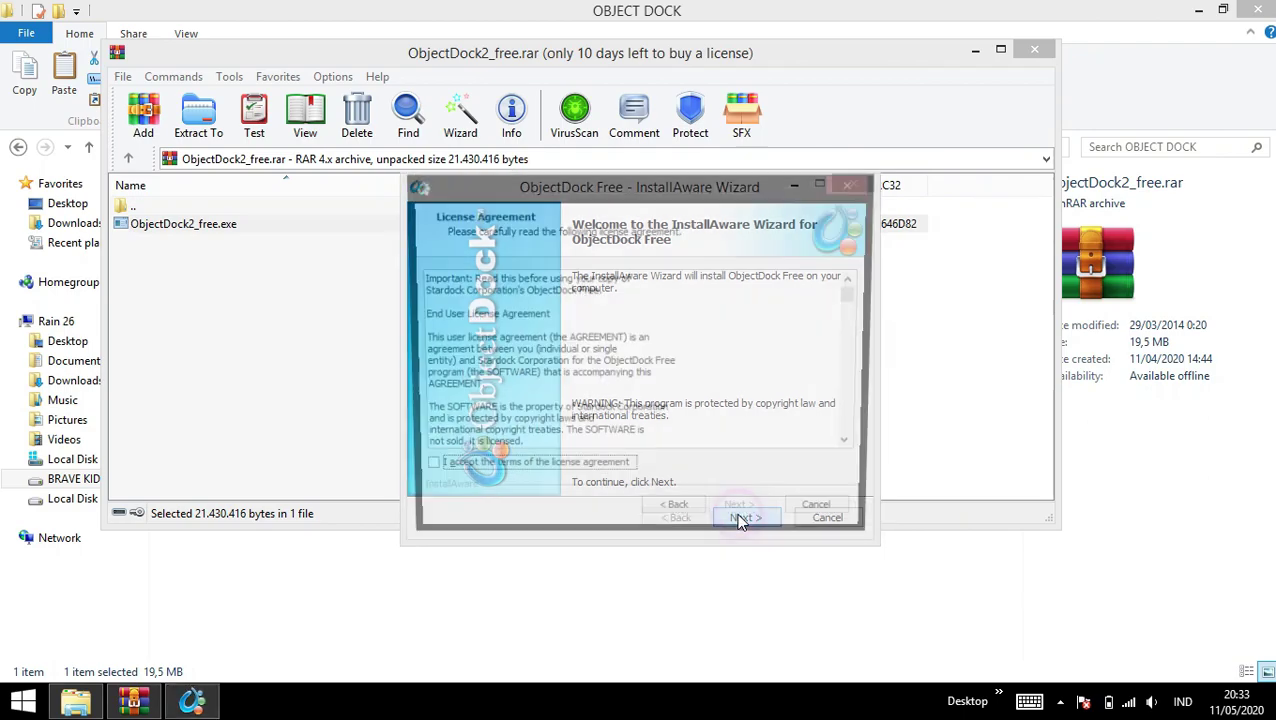
left_click(422, 473)
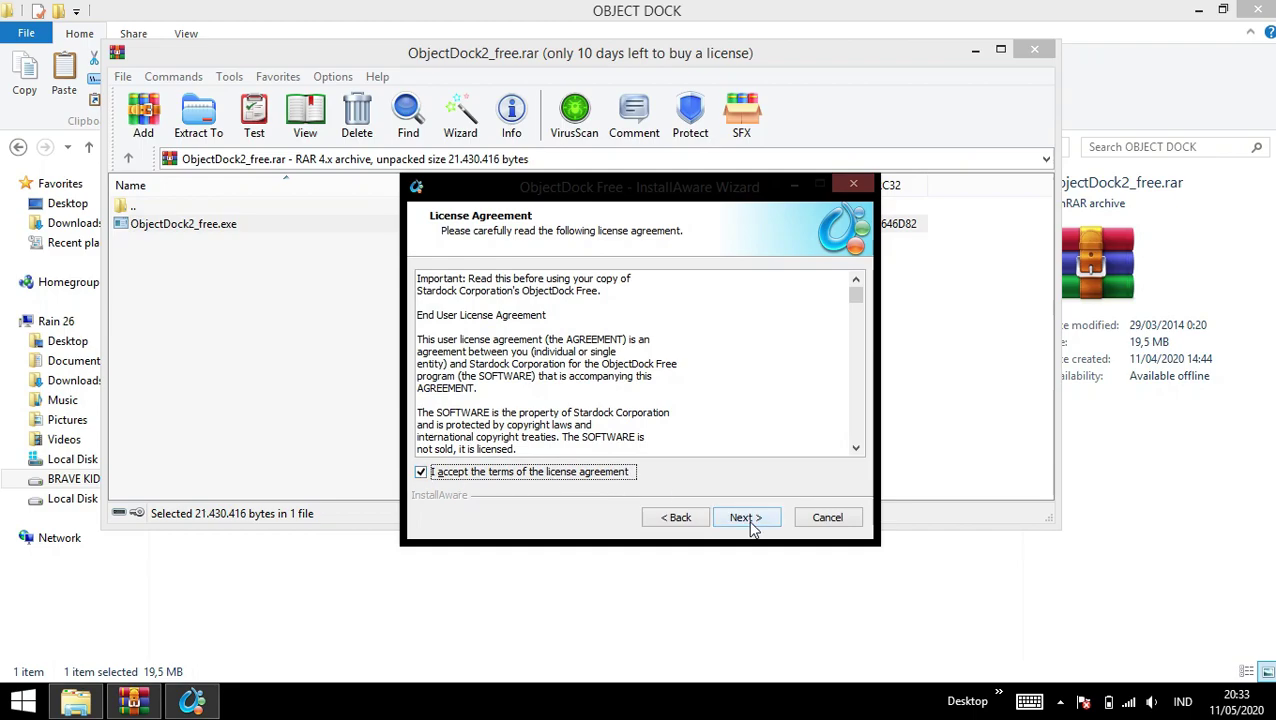
left_click(748, 519)
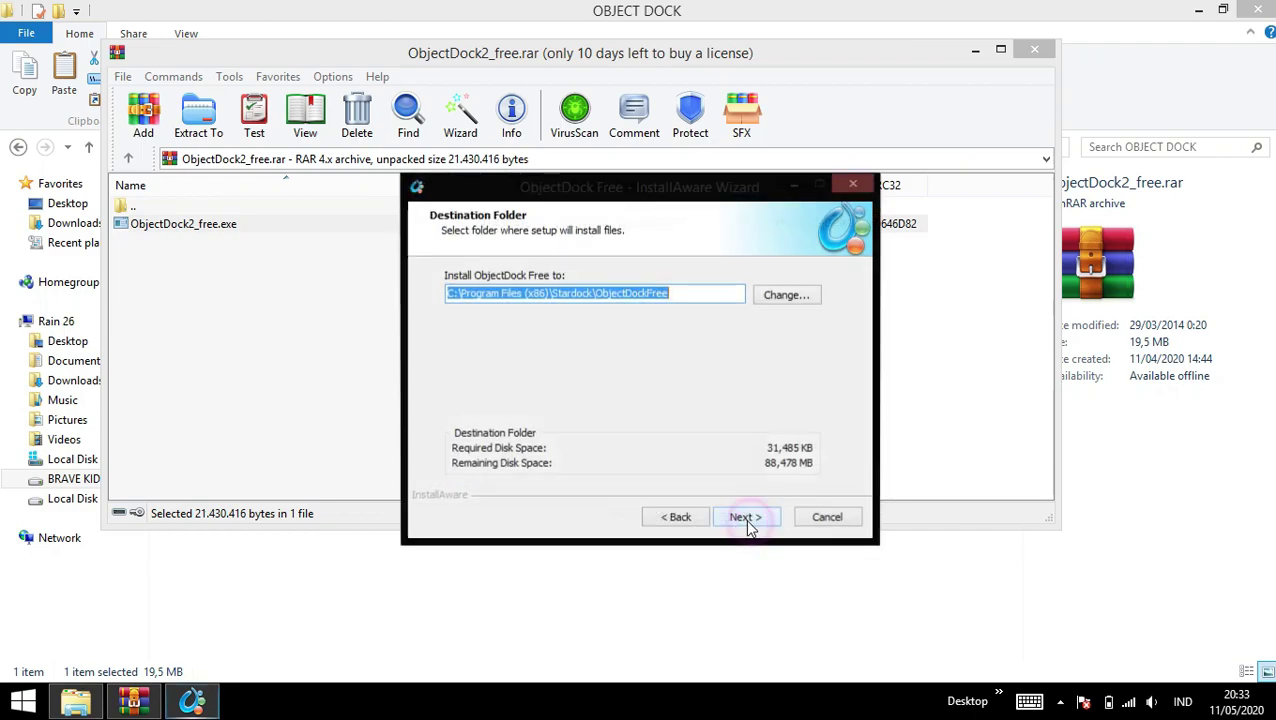
left_click(692, 299)
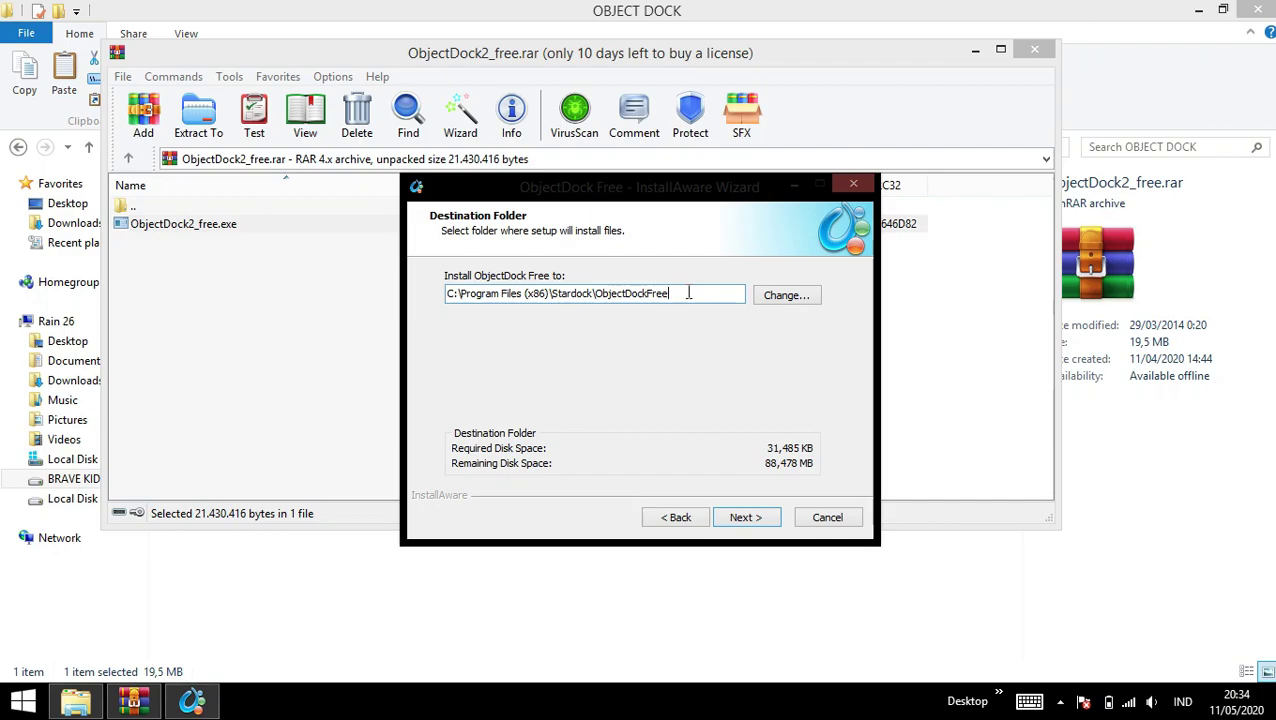
left_click(758, 518)
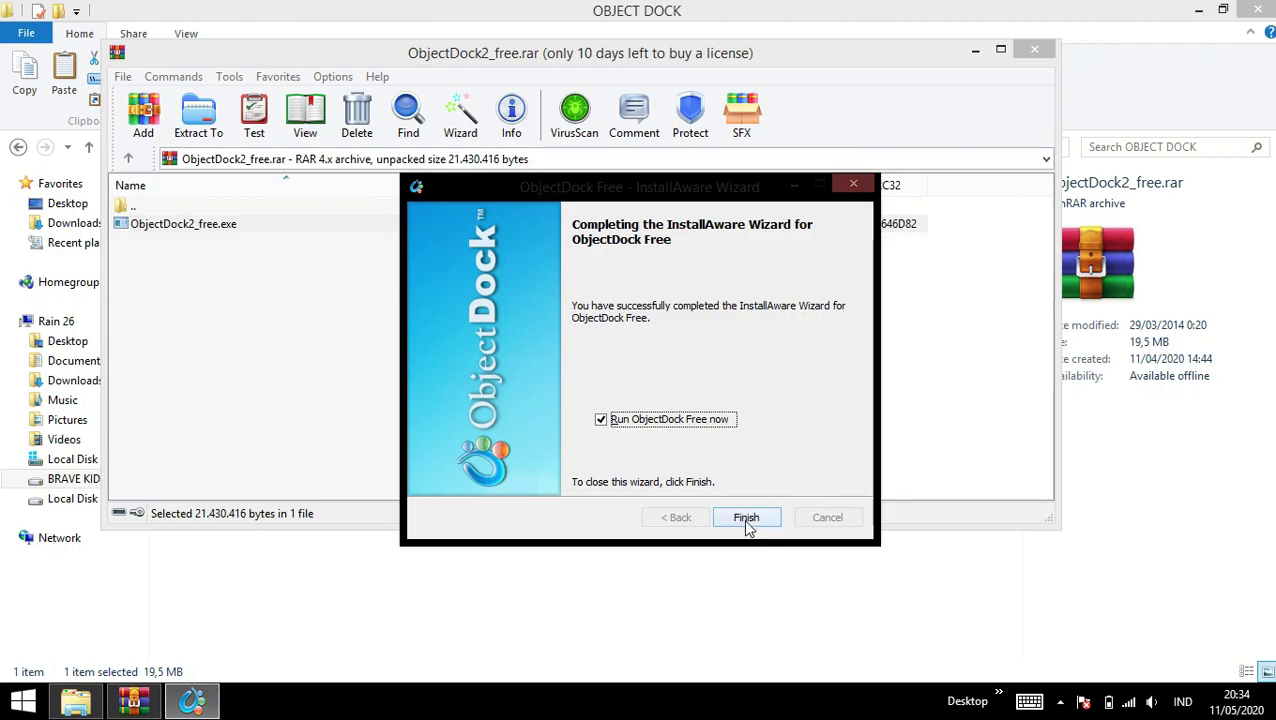
Finish the installation with Run ObjectDock Free now enabled, and close the archive and the OBJECT DOCK folder.
left_click(601, 423)
left_click(601, 422)
left_click(747, 518)
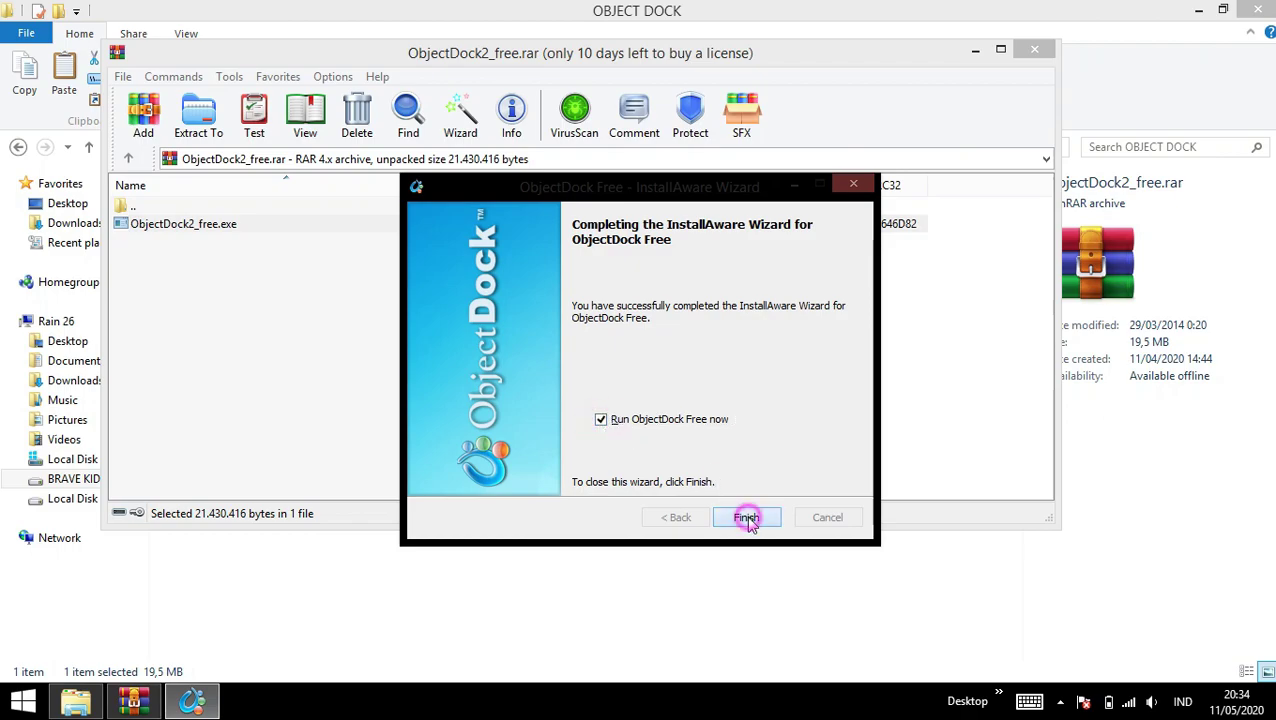
left_click(1033, 50)
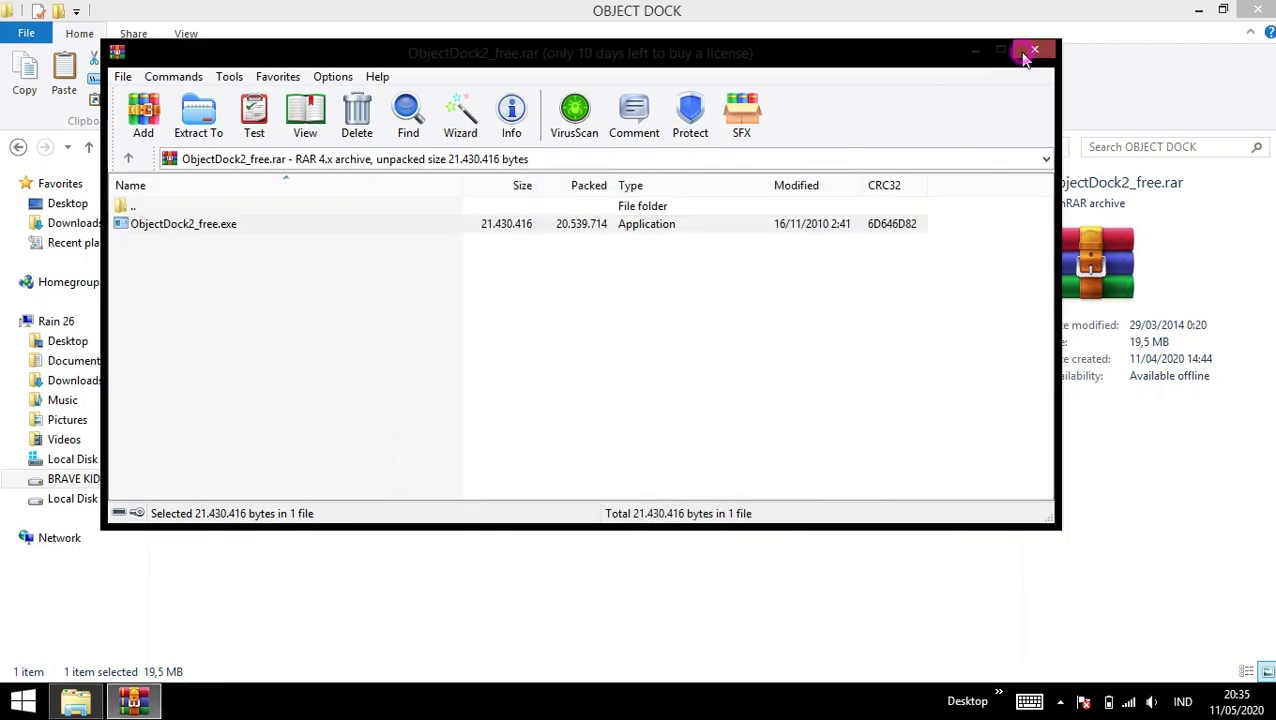
left_click(1256, 8)
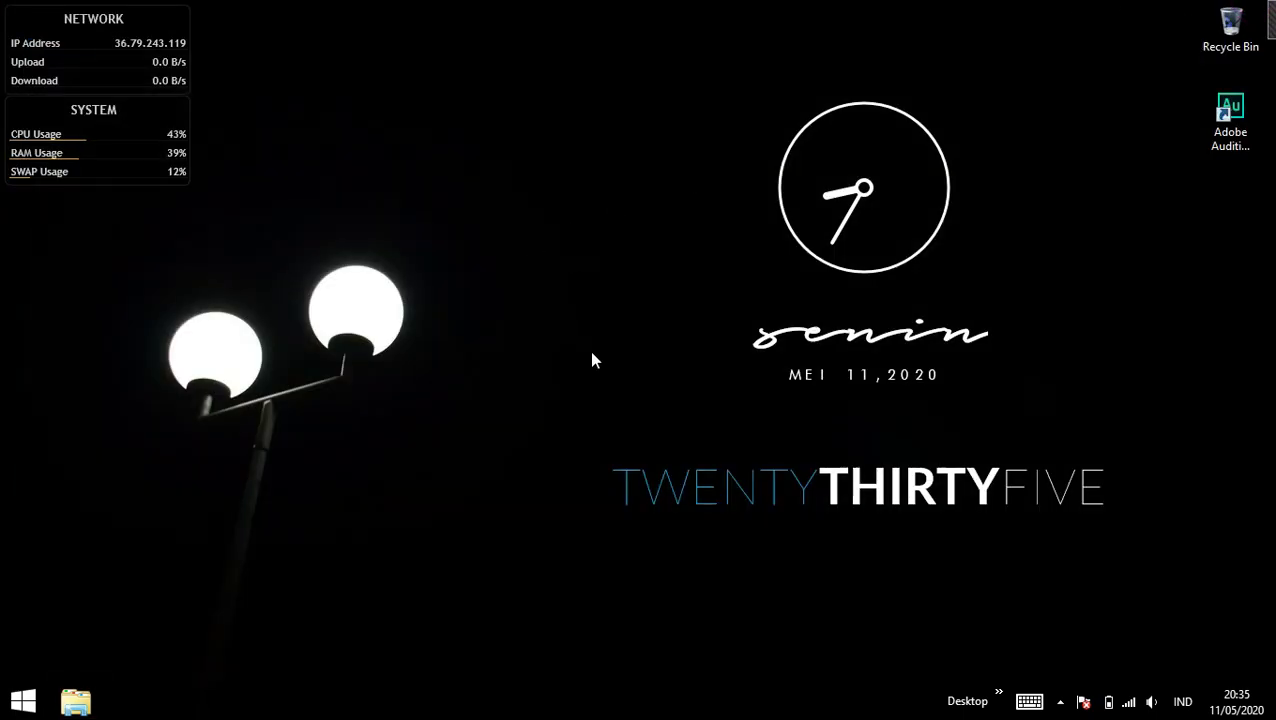
Add a blank shortcut to the dock.
mouse_move(670, 700)
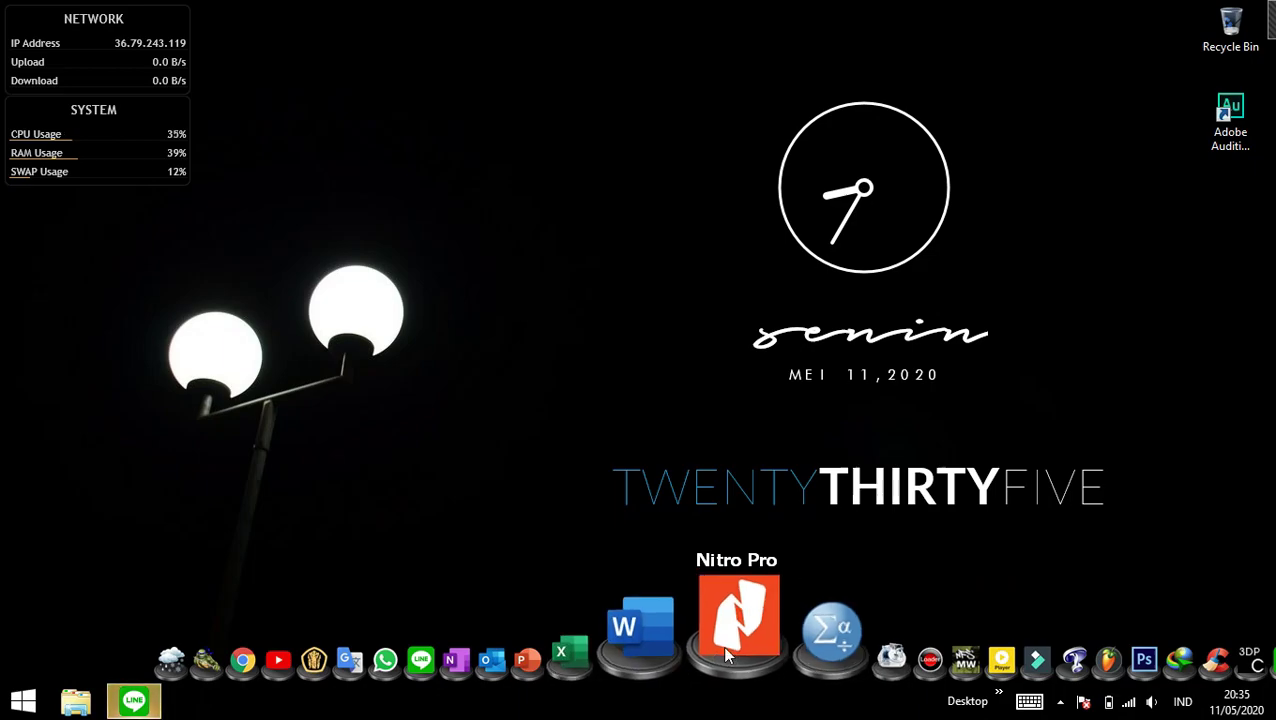
left_click(543, 432)
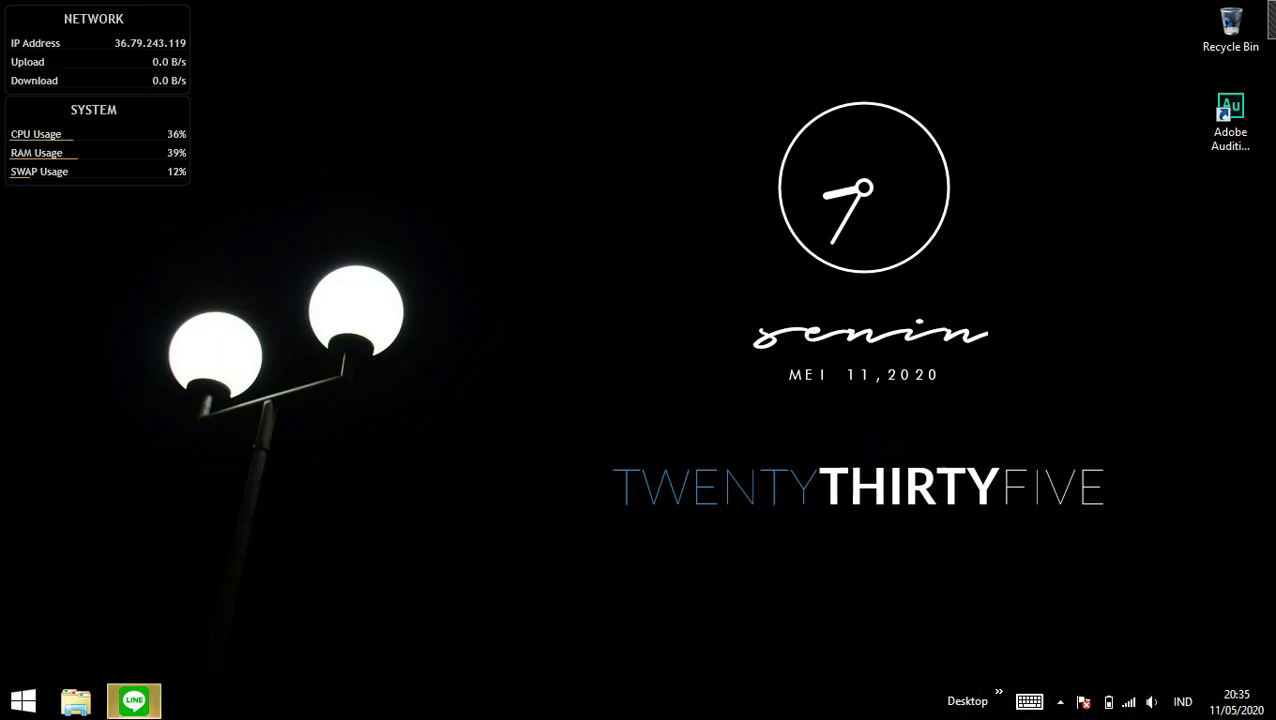
mouse_move(613, 649)
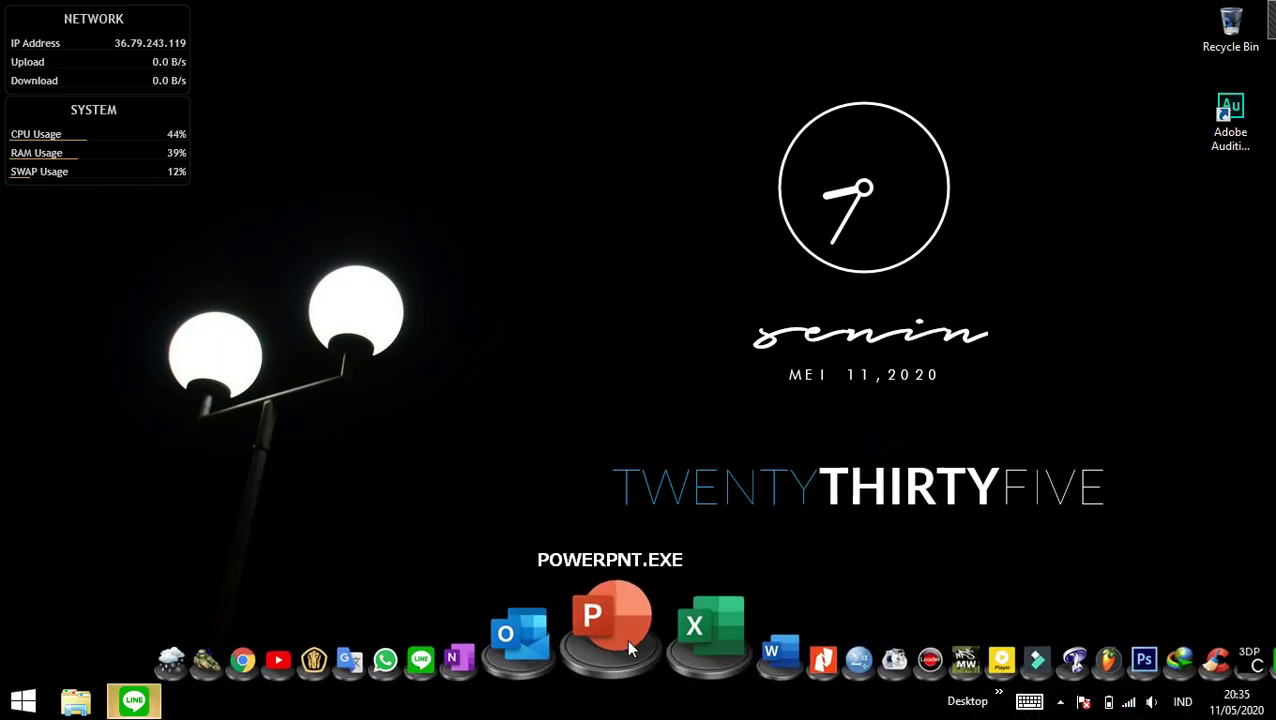
right_click(628, 643)
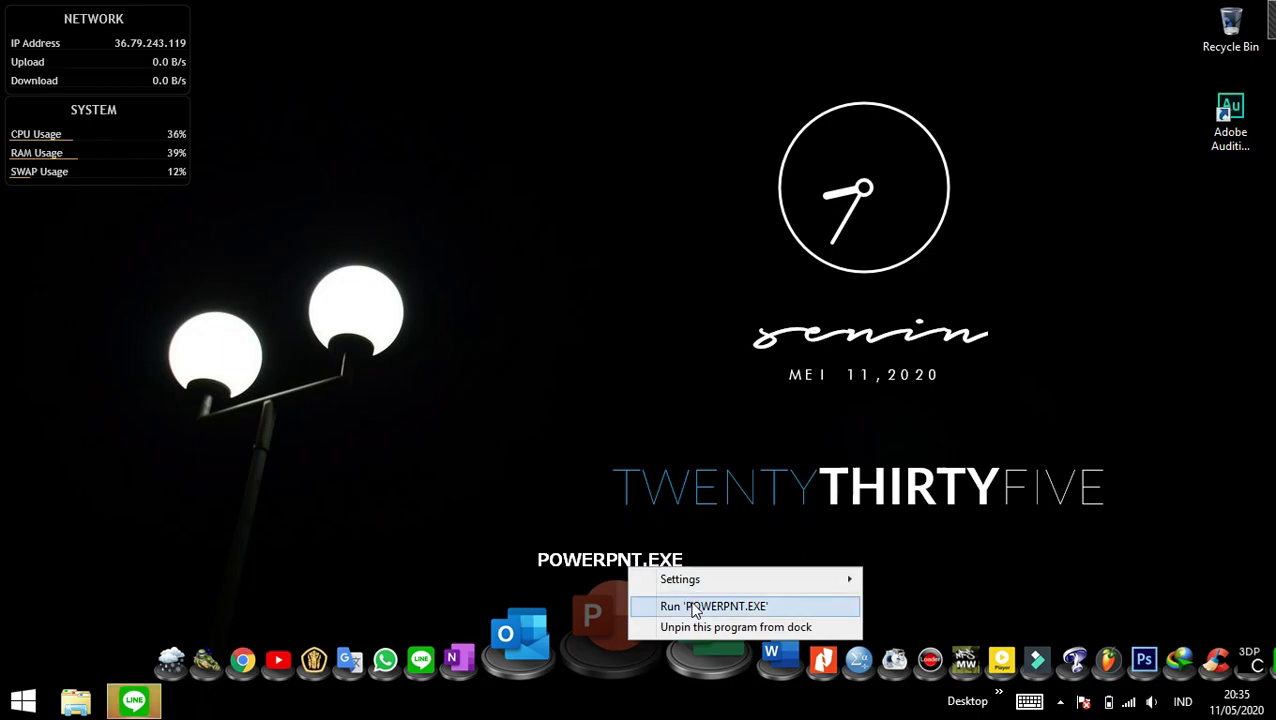
mouse_move(713, 588)
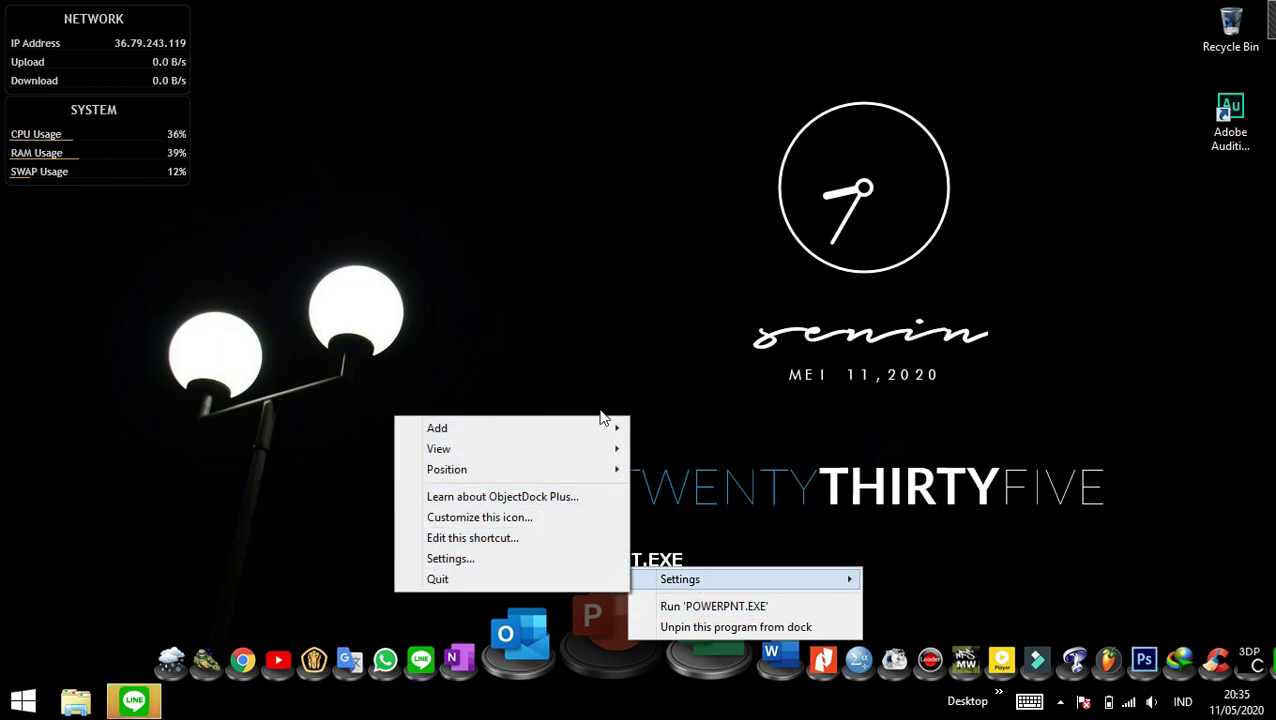
mouse_move(613, 430)
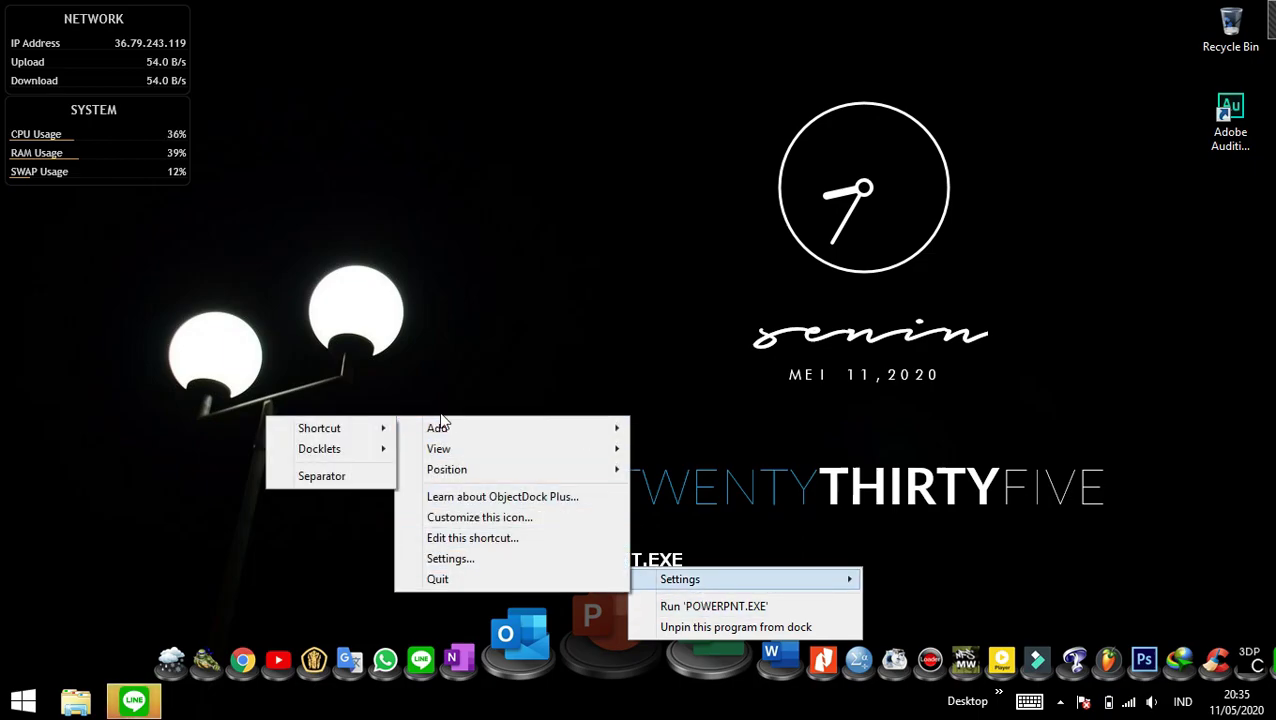
mouse_move(360, 427)
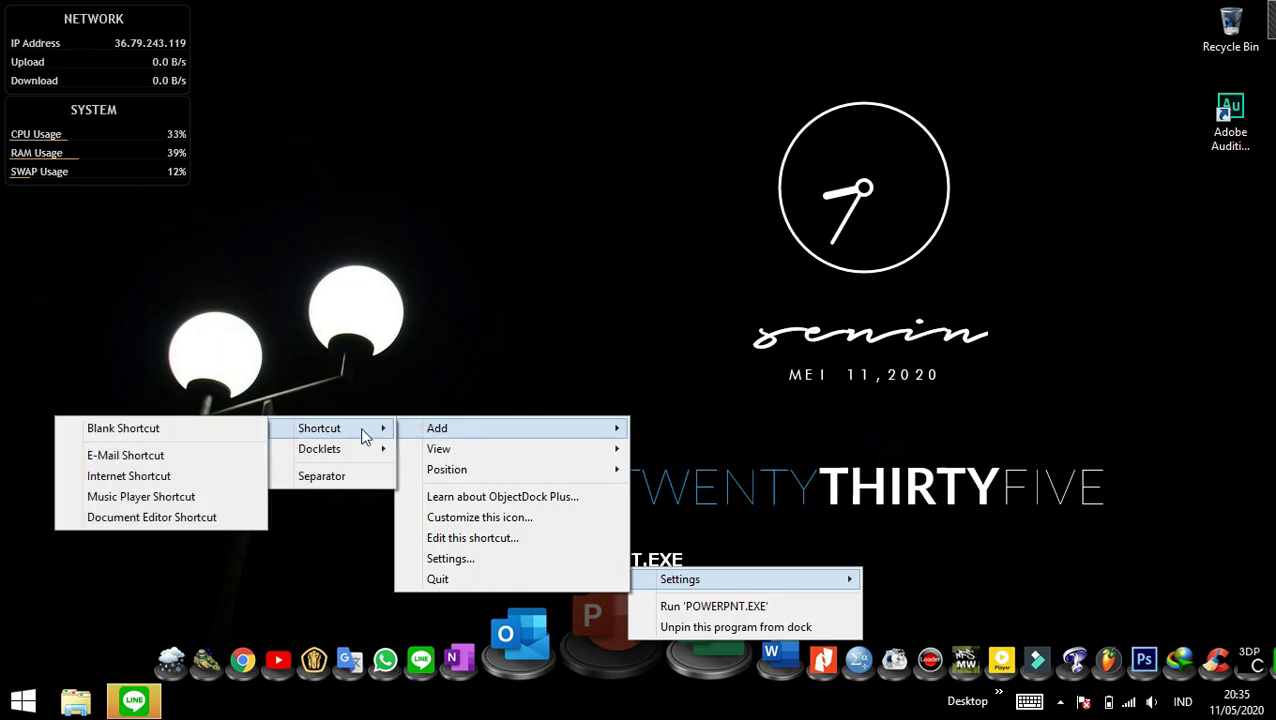
left_click(228, 431)
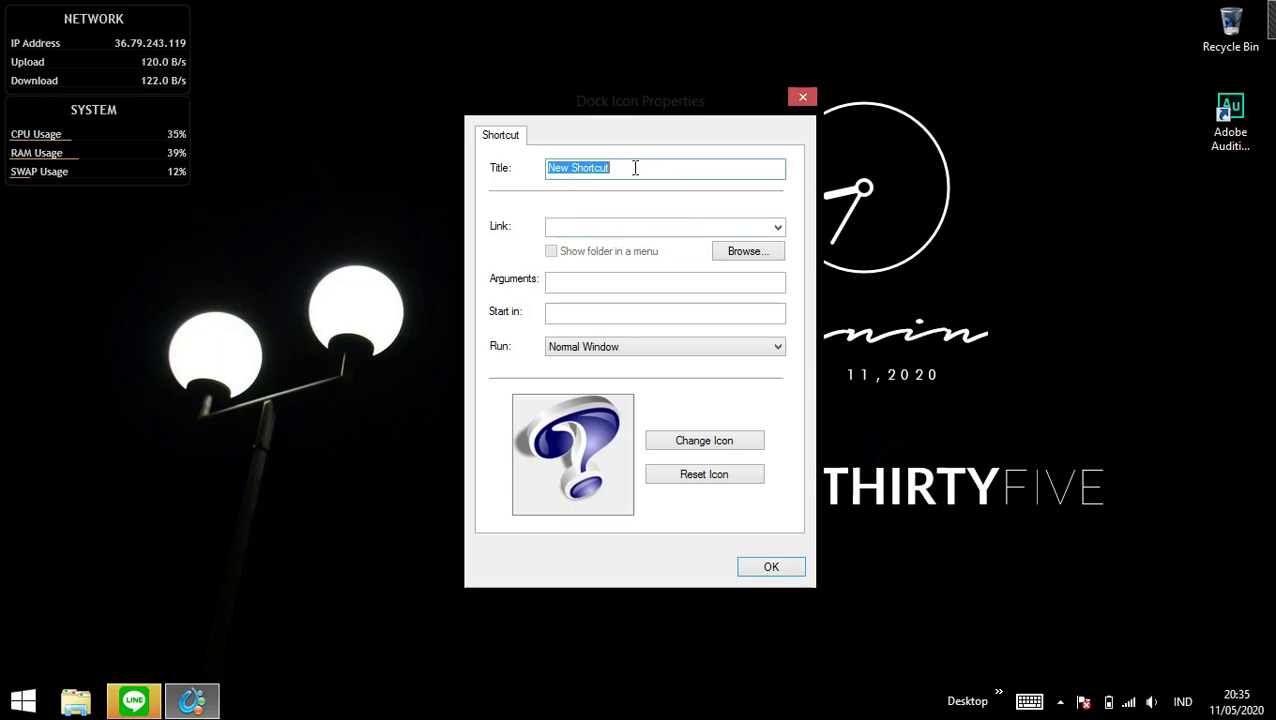
Link the new shortcut to My Computer and place its icon directly after the weather icon in the dock.
left_click(777, 227)
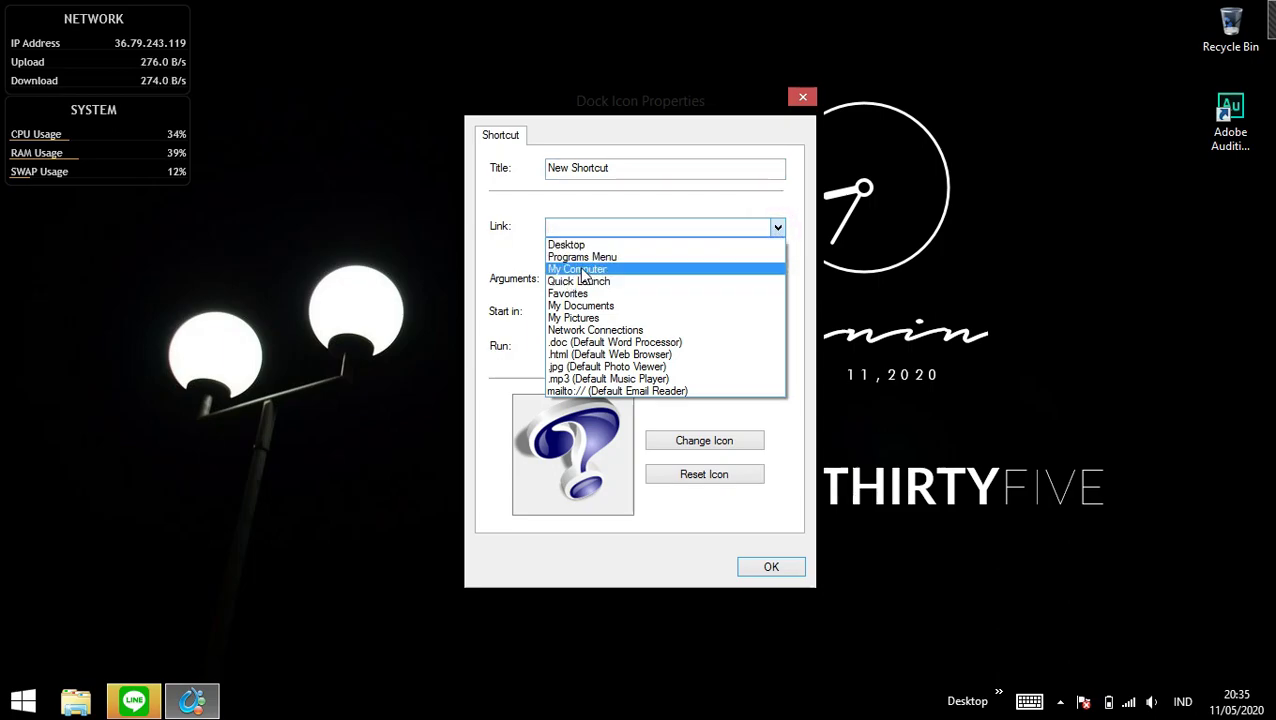
left_click(582, 270)
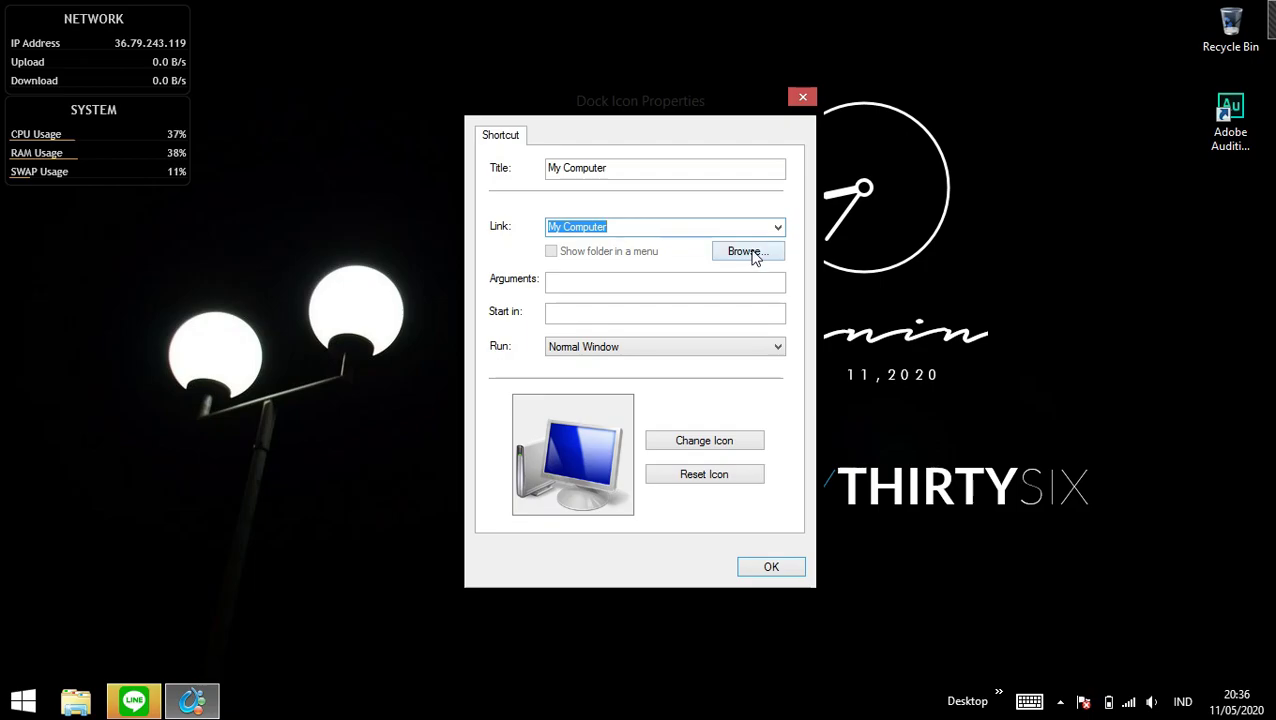
left_click(771, 566)
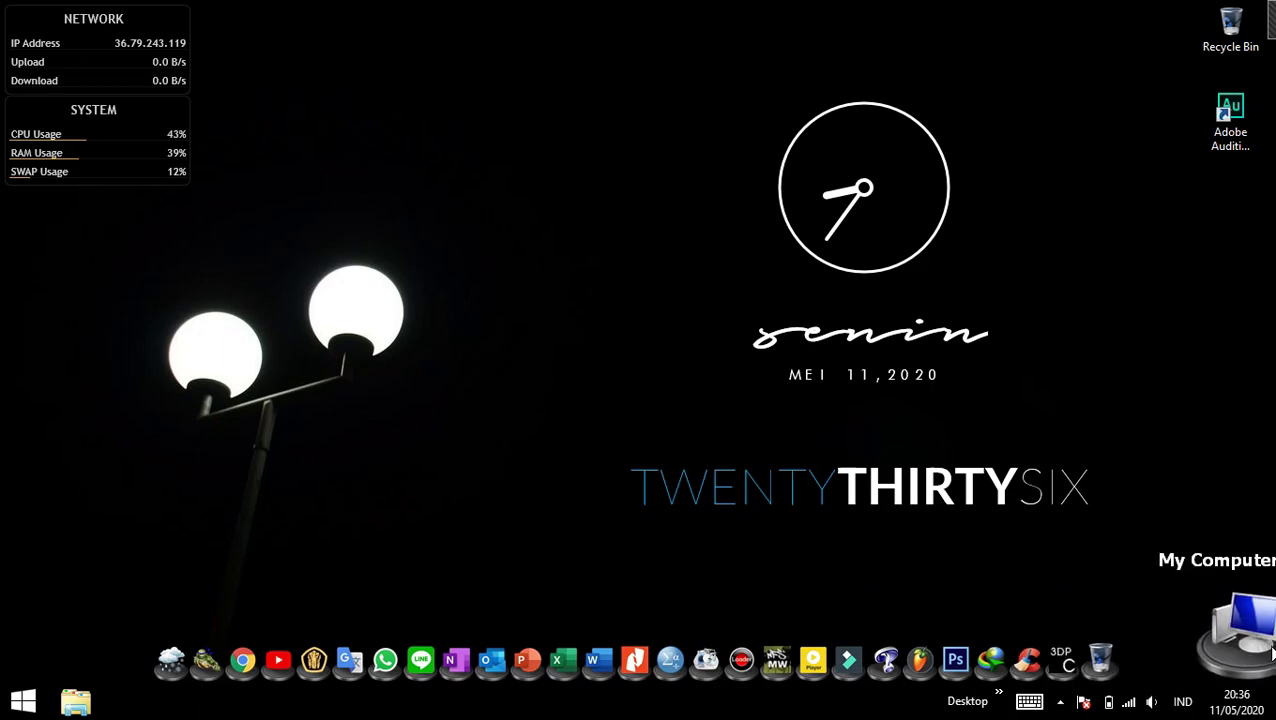
left_click_drag(1232, 636, 301, 636)
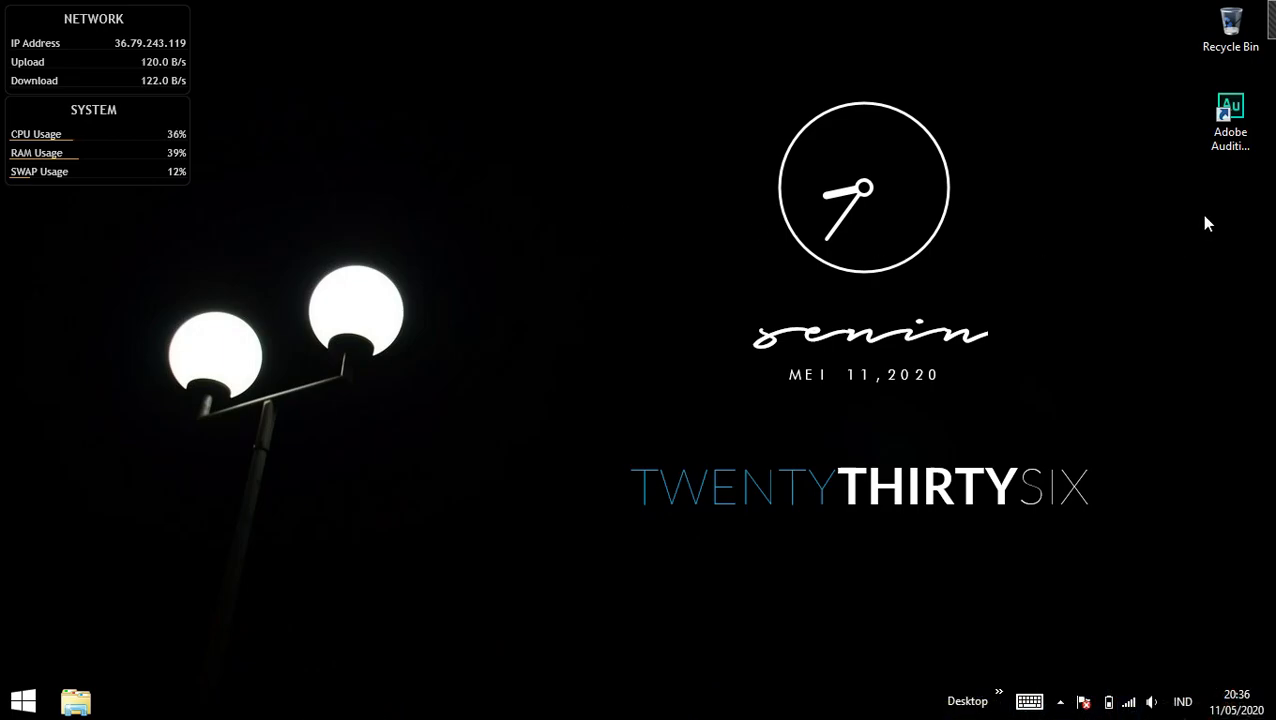
Add the desktop Recycle Bin to the dock directly after Nitro Pro, and test it by opening and closing its window.
left_click(1230, 35)
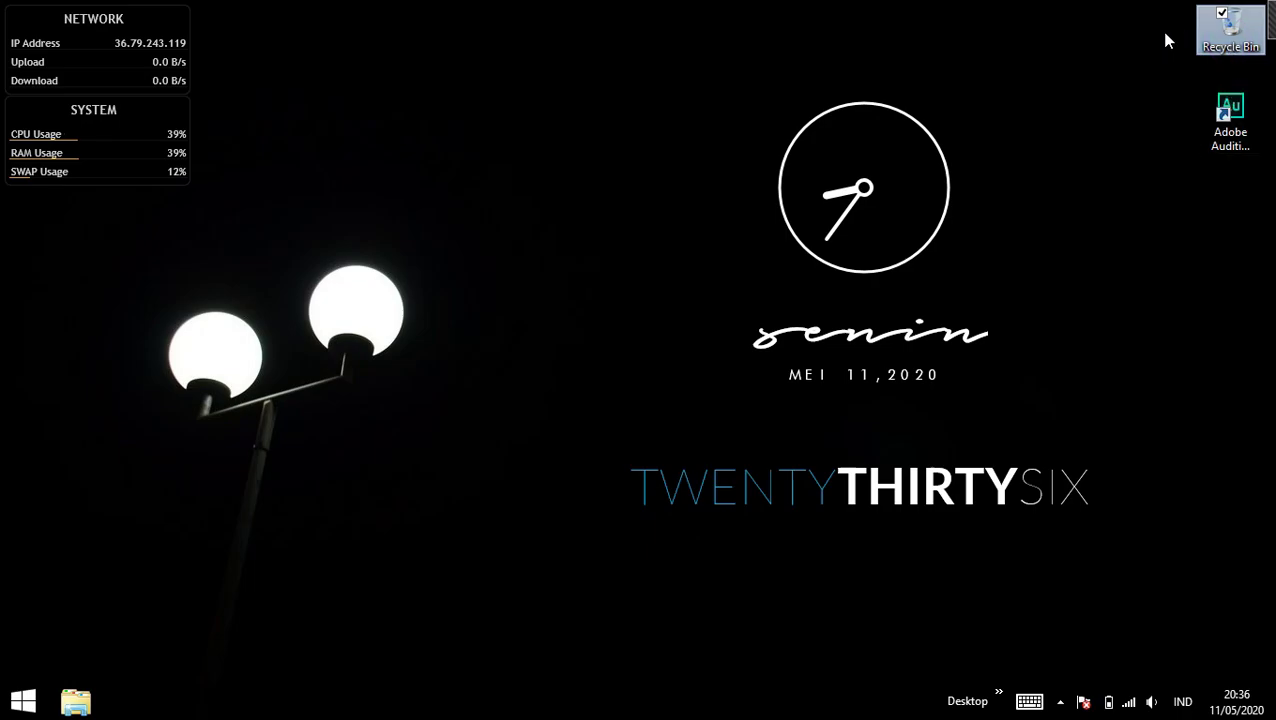
left_click_drag(1215, 45, 720, 640)
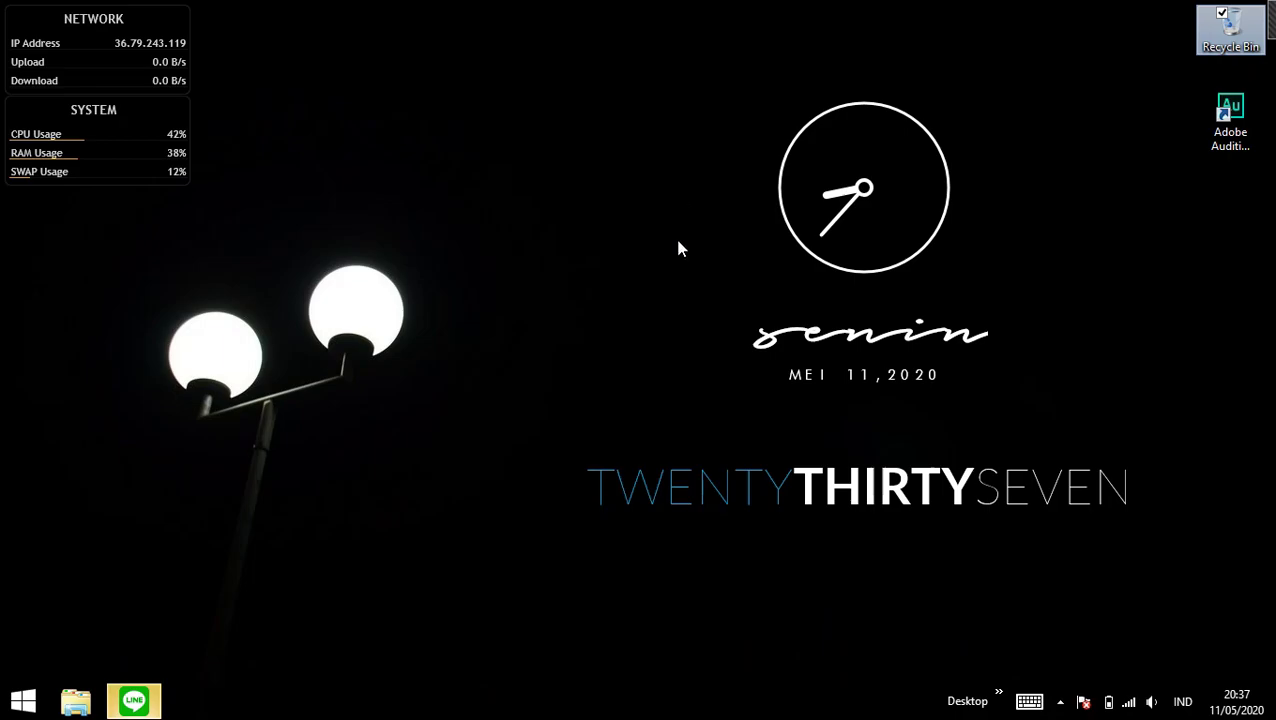
mouse_move(745, 650)
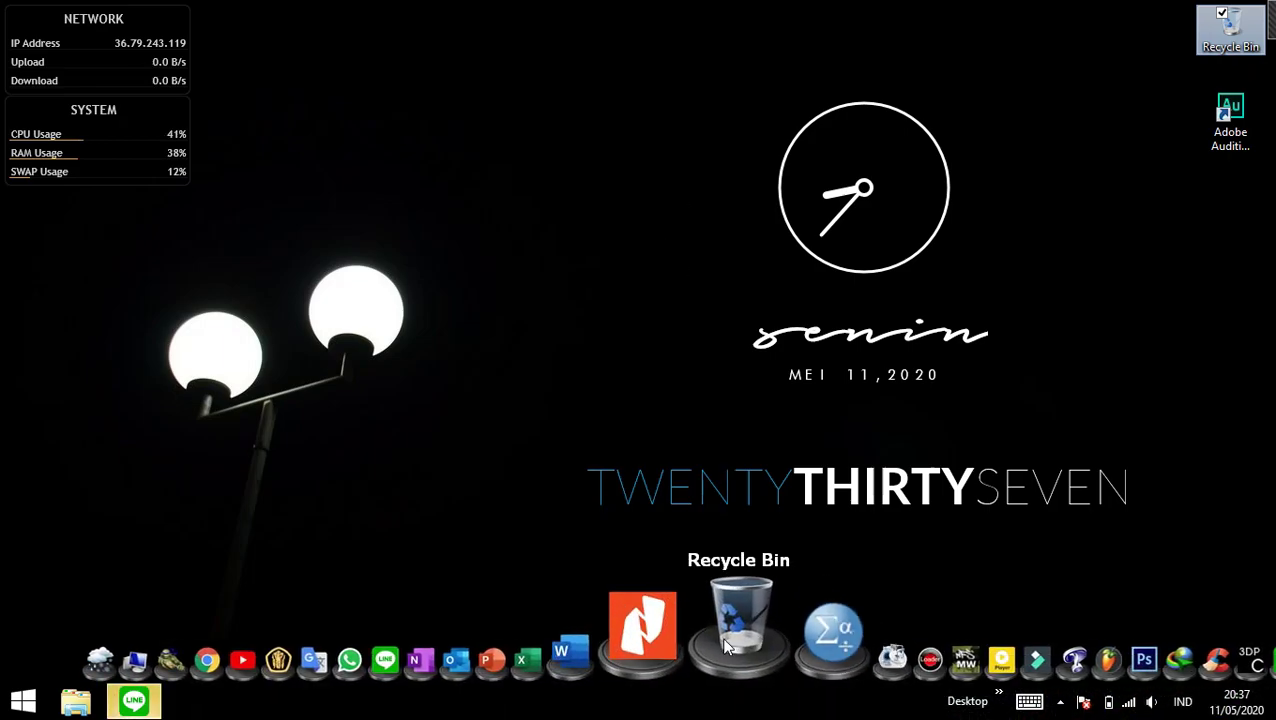
left_click(725, 626)
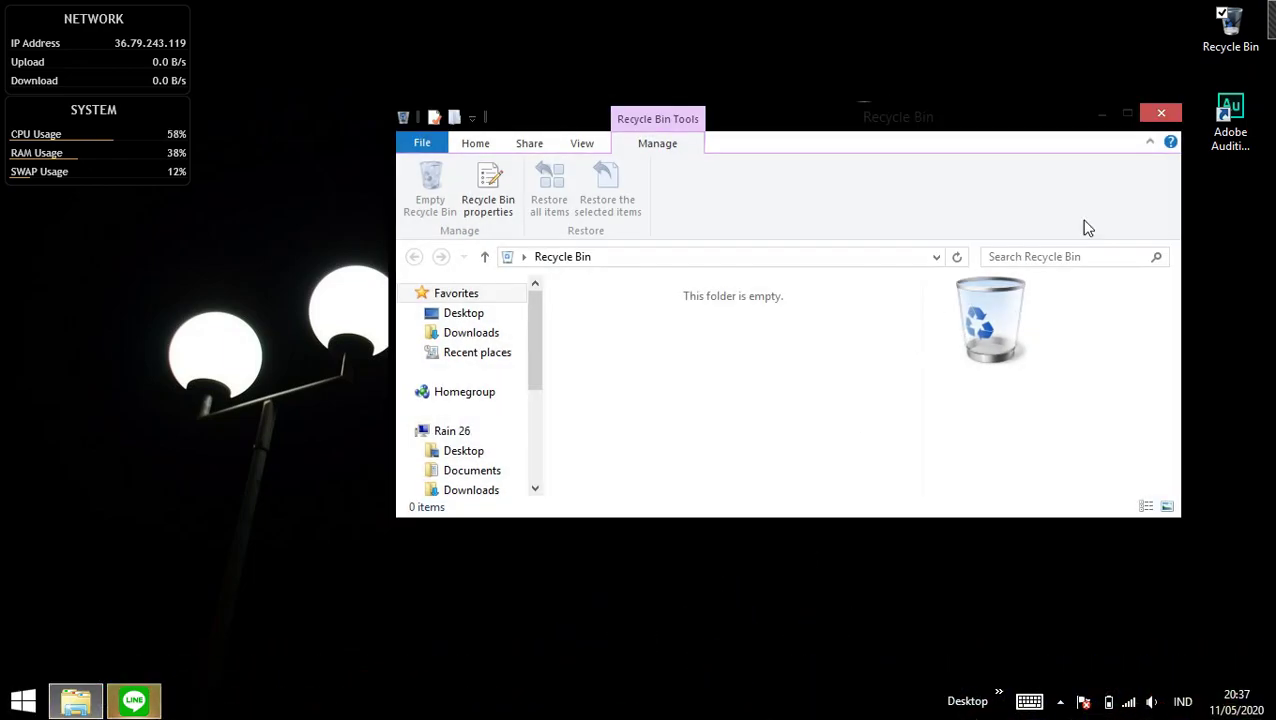
left_click(1128, 114)
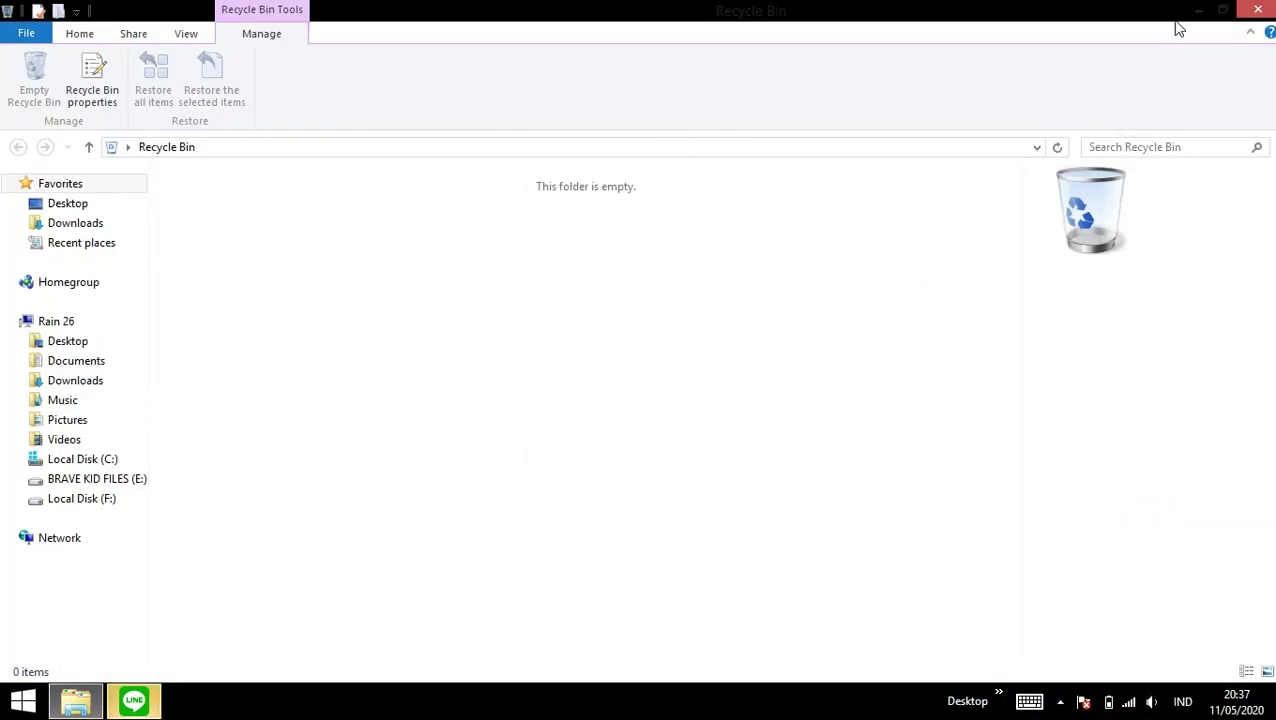
left_click(1260, 9)
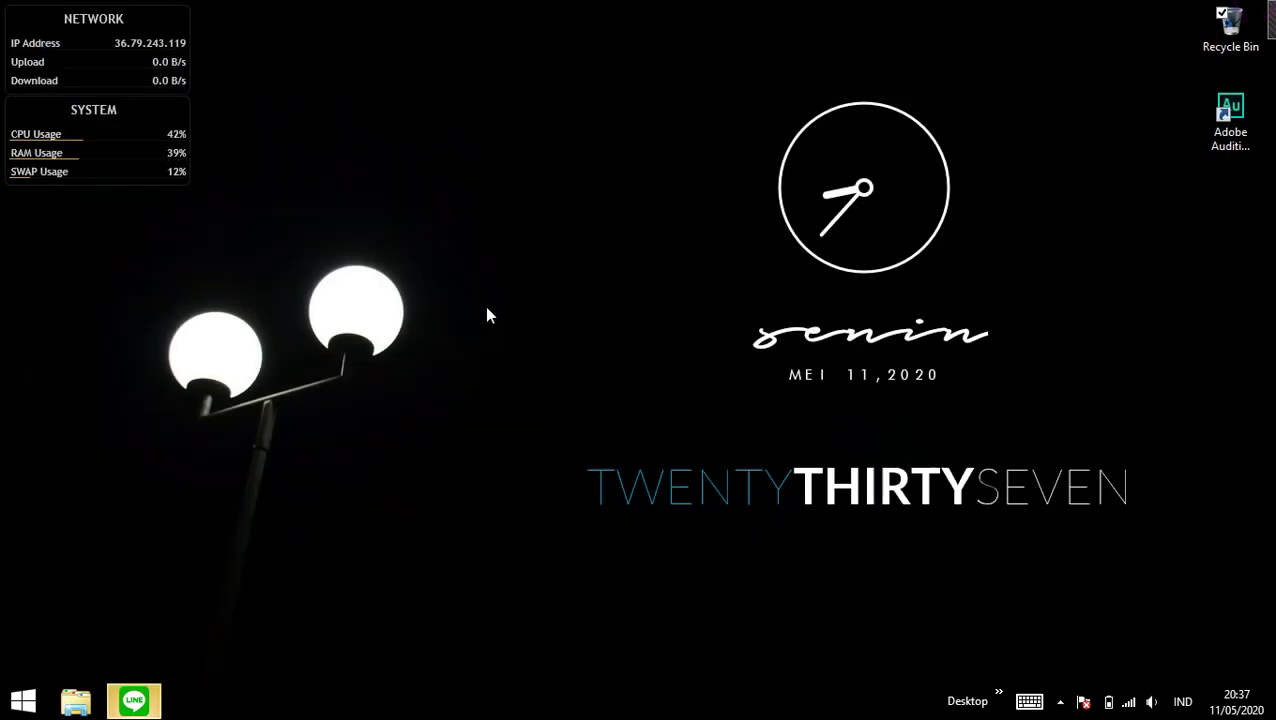